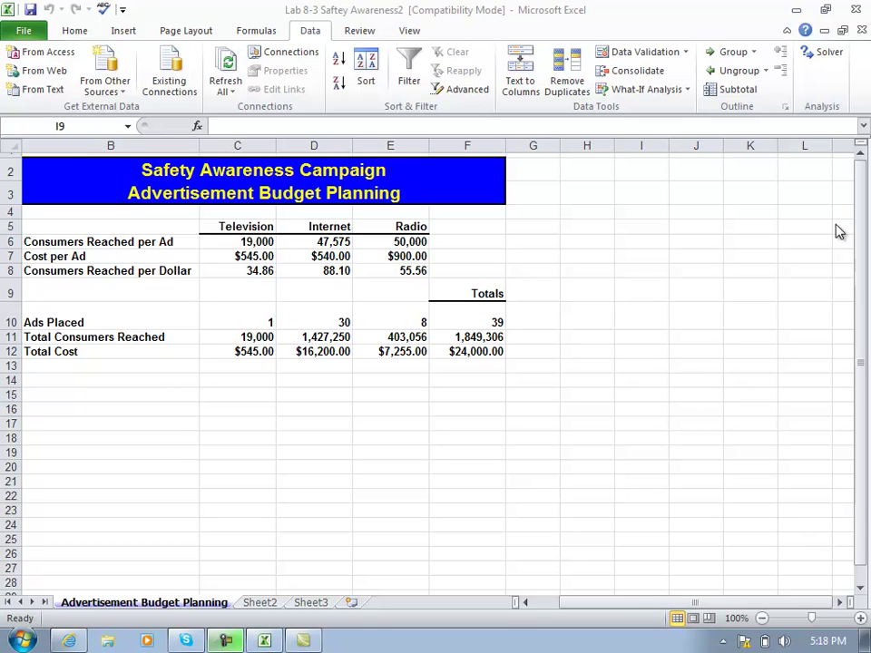
Review the Solver objective, variable cells and constraints set up for the advertisement budget, leaving them as they are.
{"action": "left_click", "coordinate": [828, 53]}
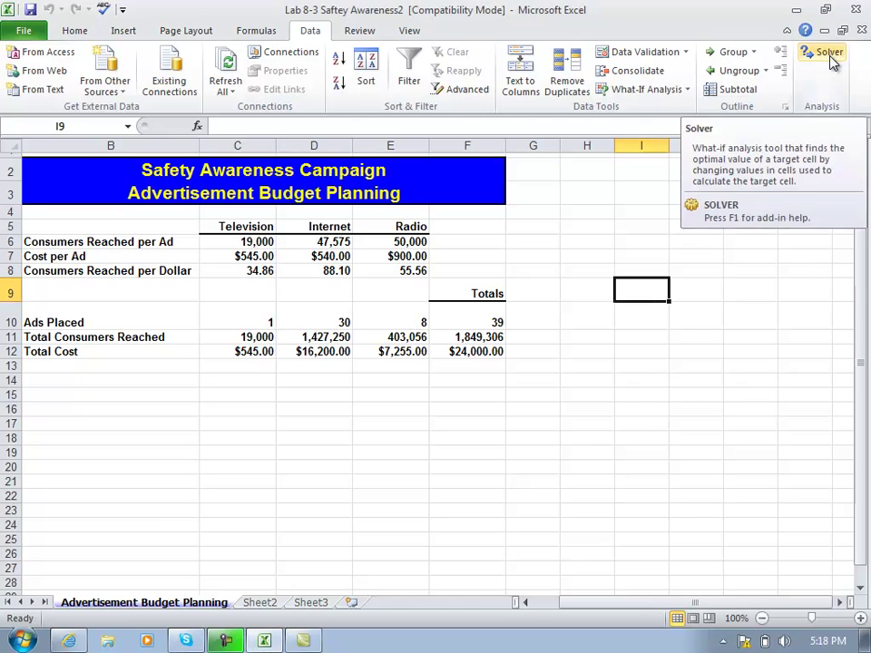
{"action": "left_click", "coordinate": [828, 54]}
{"action": "left_click_drag", "start_coordinate": [633, 109], "coordinate": [759, 400]}
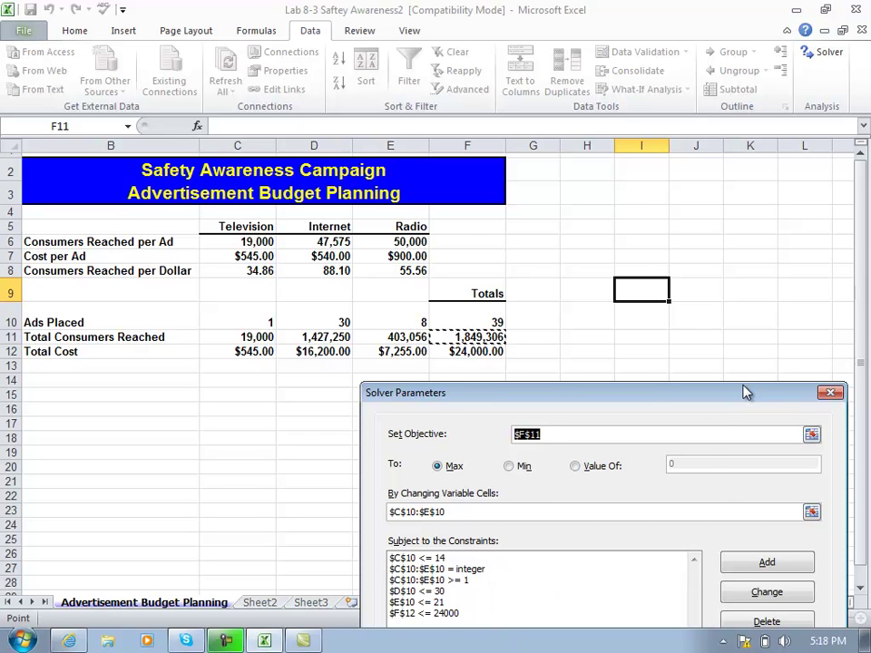
{"action": "left_click_drag", "start_coordinate": [744, 392], "coordinate": [694, 204]}
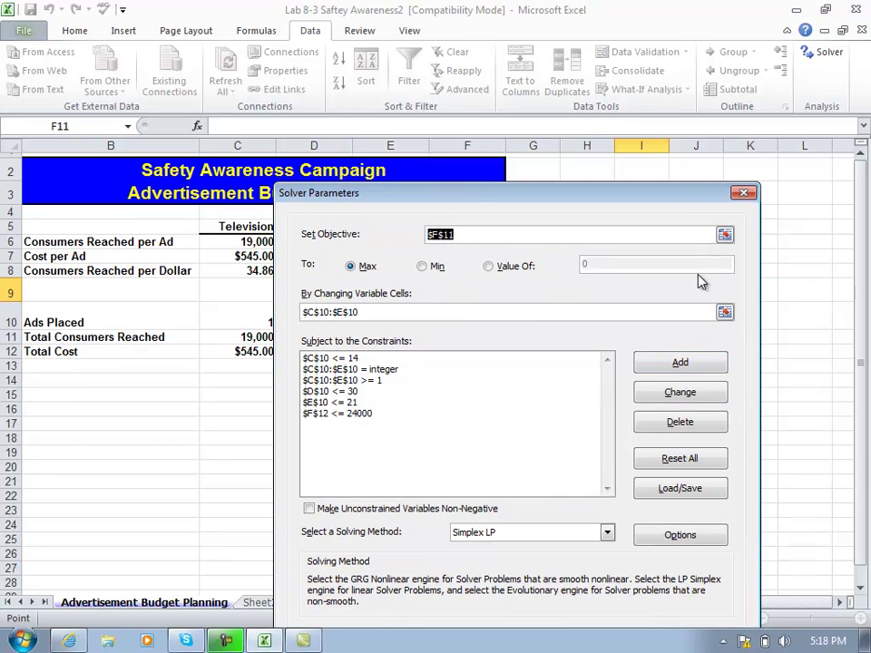
{"action": "left_click", "coordinate": [743, 194]}
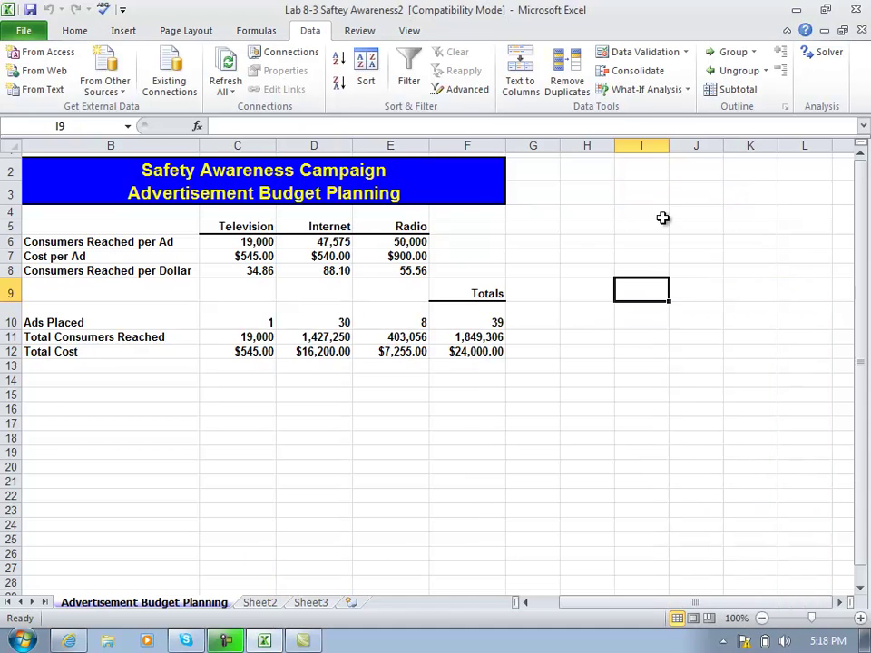
Edit the May Campaign scenario to add the cost per ad cells C7:E7 to its changing cells, keeping the scenario values.
{"action": "left_click", "coordinate": [685, 95]}
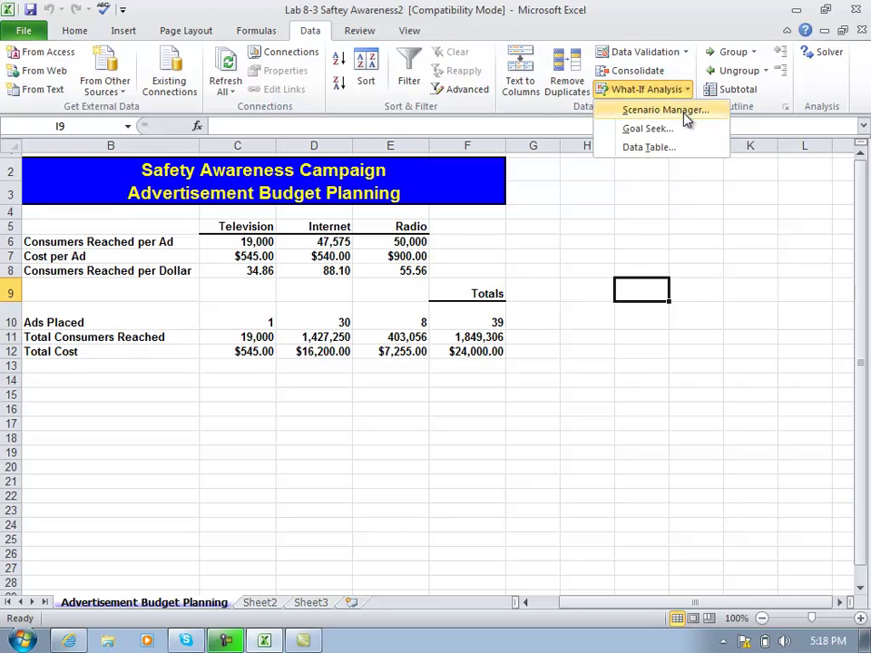
{"action": "left_click", "coordinate": [685, 111]}
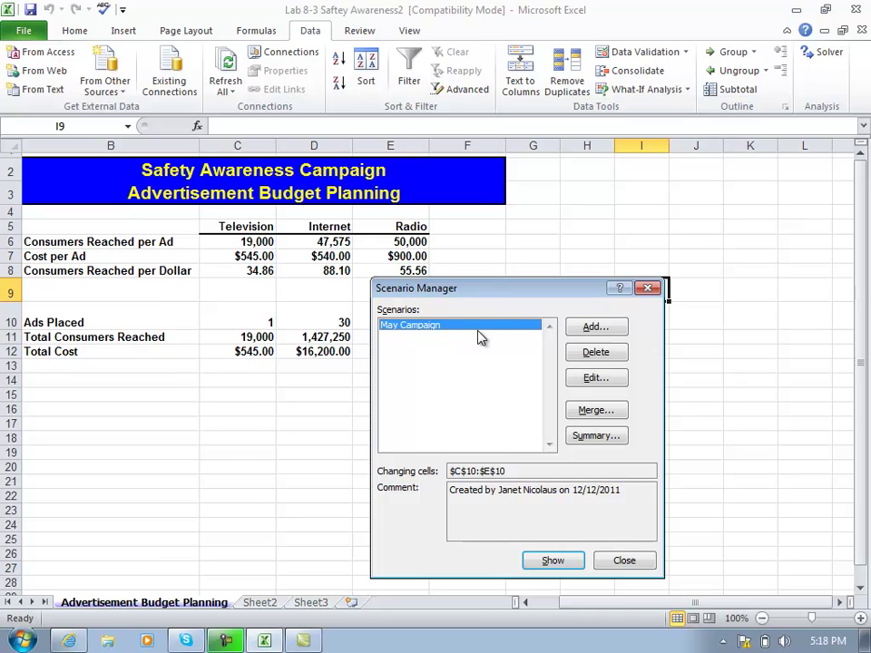
{"action": "left_click_drag", "start_coordinate": [506, 290], "coordinate": [593, 265]}
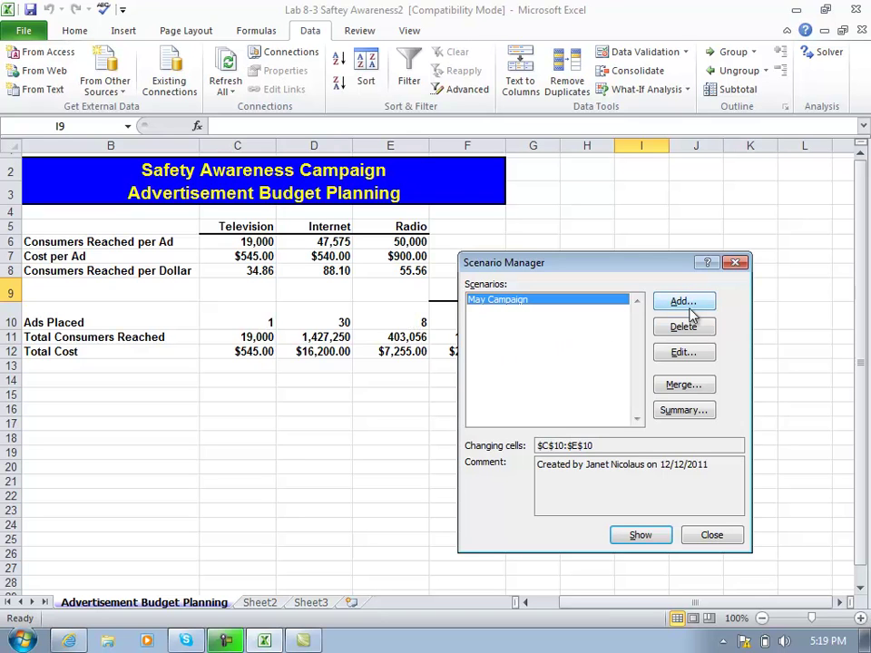
{"action": "left_click", "coordinate": [683, 353]}
{"action": "left_click_drag", "start_coordinate": [648, 285], "coordinate": [732, 229]}
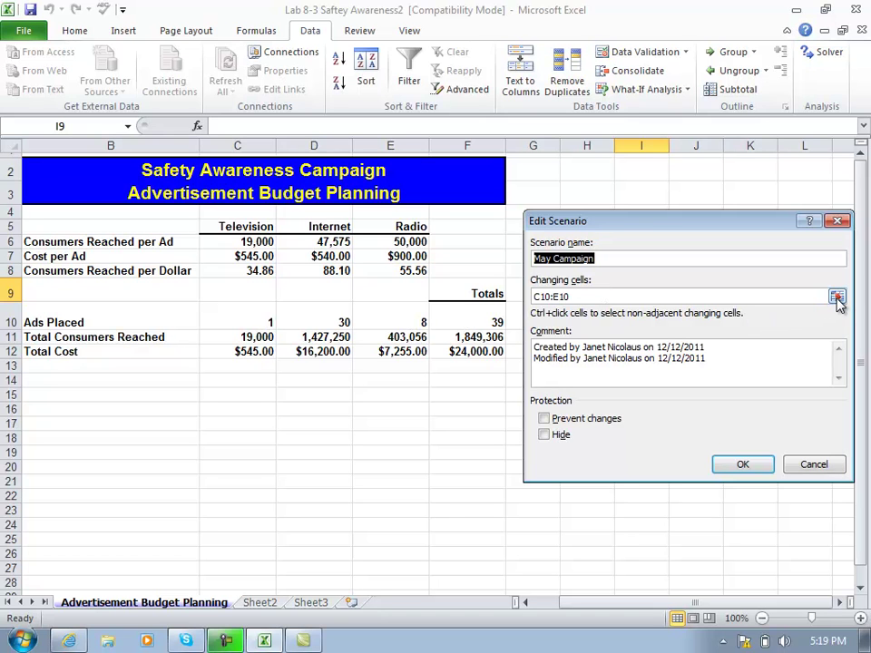
{"action": "left_click", "coordinate": [758, 297]}
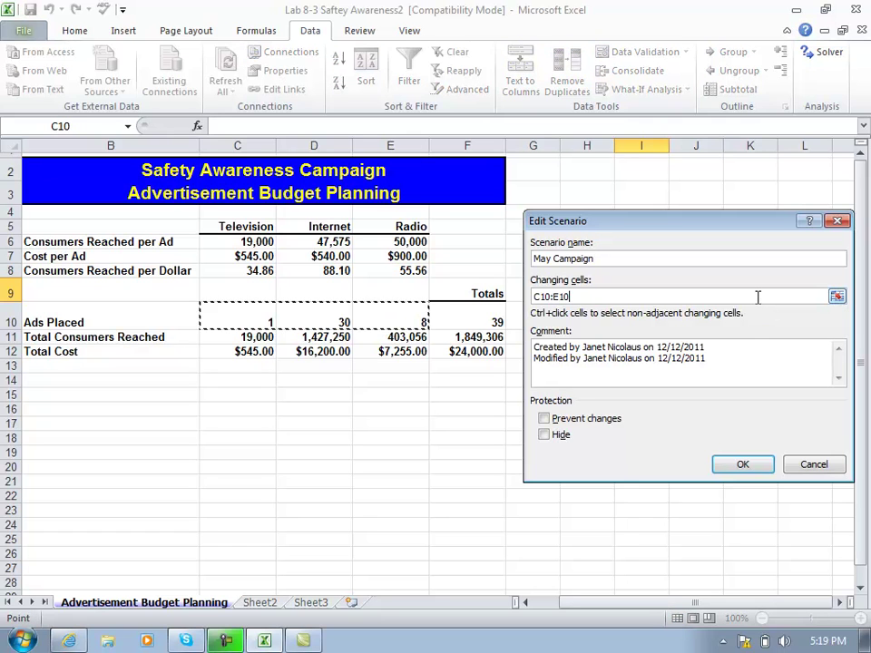
{"action": "type", "text": ","}
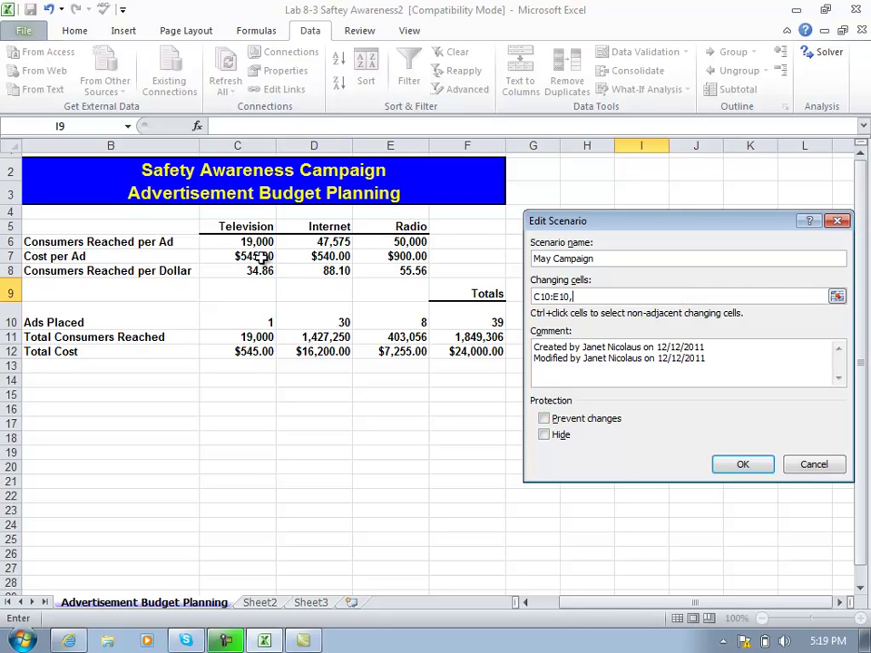
{"action": "left_click_drag", "start_coordinate": [260, 258], "coordinate": [386, 257]}
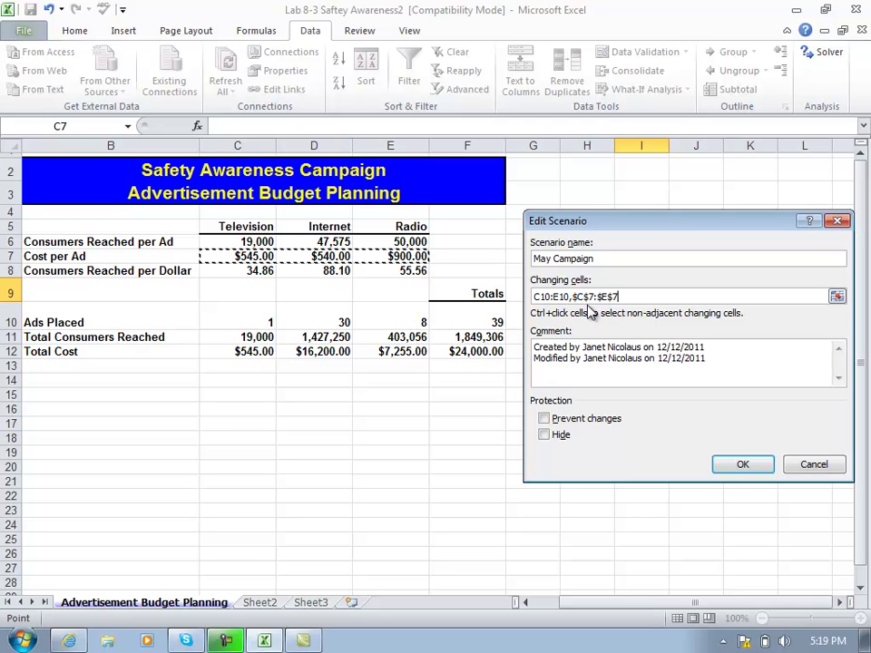
{"action": "left_click", "coordinate": [733, 469]}
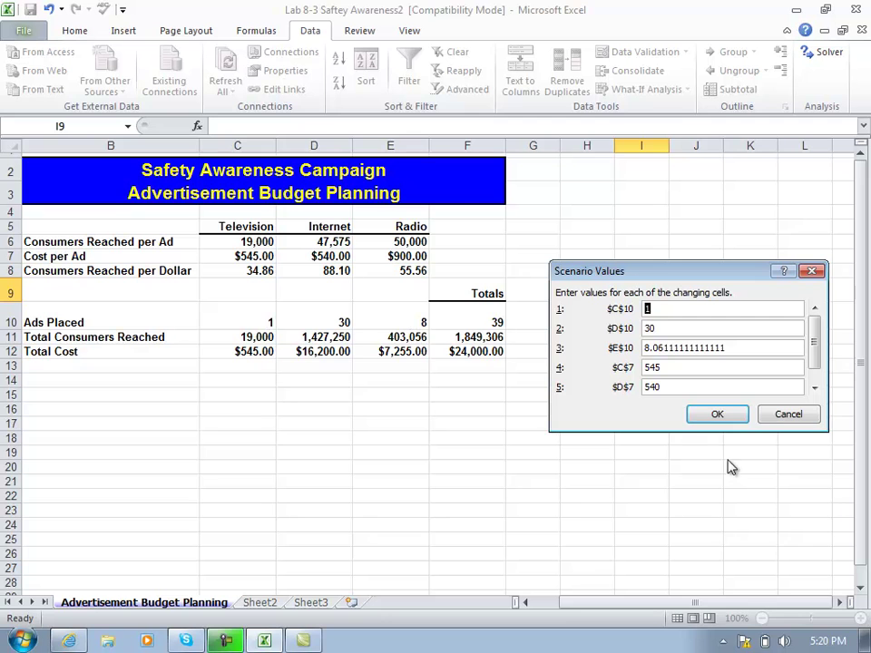
{"action": "left_click", "coordinate": [719, 418]}
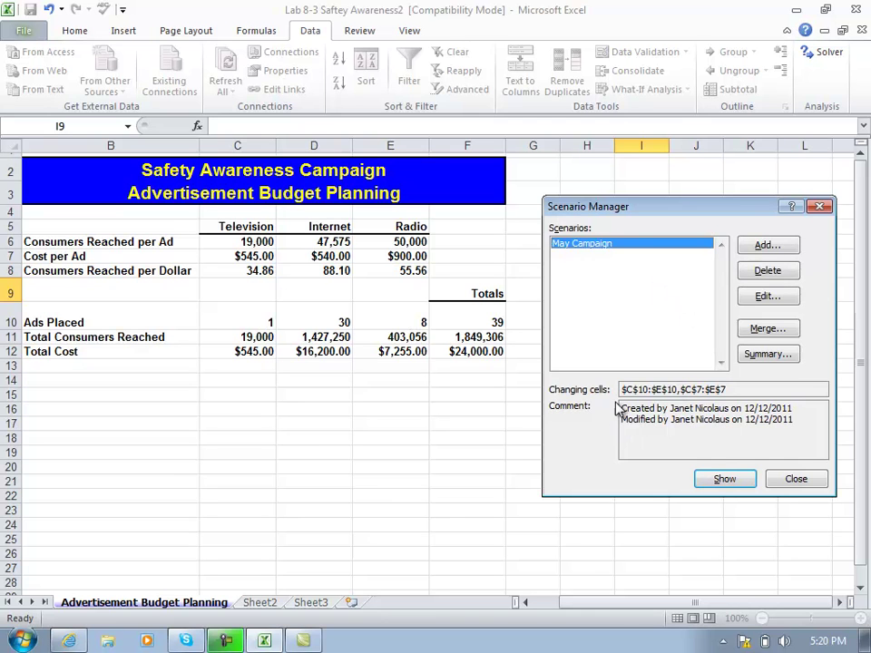
{"action": "left_click", "coordinate": [786, 484]}
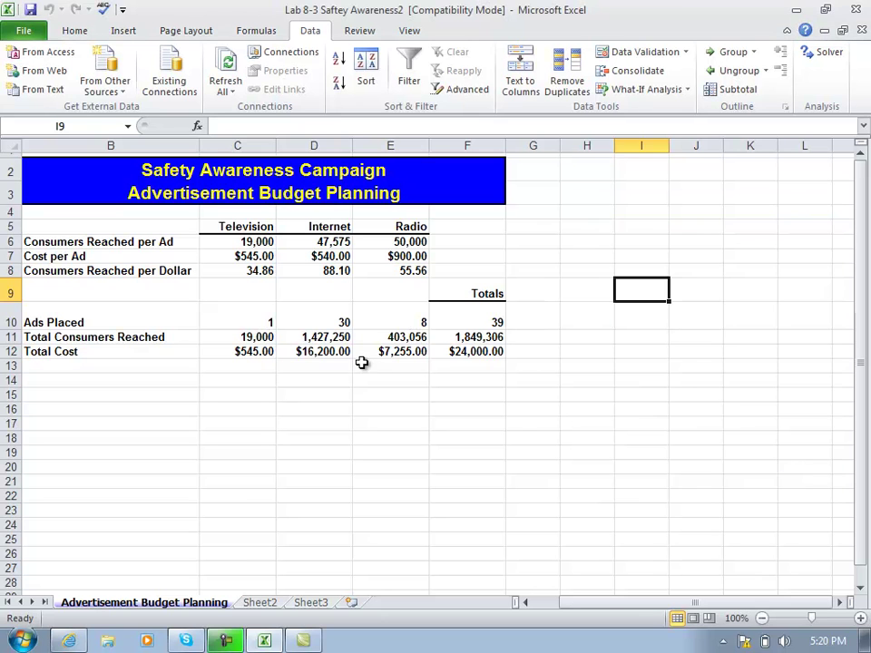
Set the cost per ad to 450.00 for Television and 620 for Internet.
{"action": "left_click", "coordinate": [247, 258]}
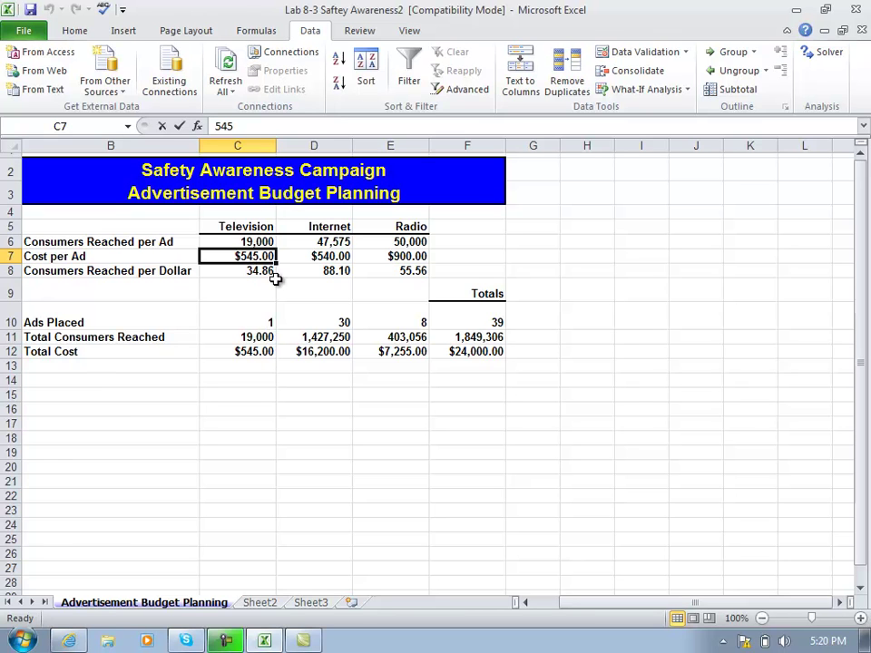
{"action": "type", "text": "450"}
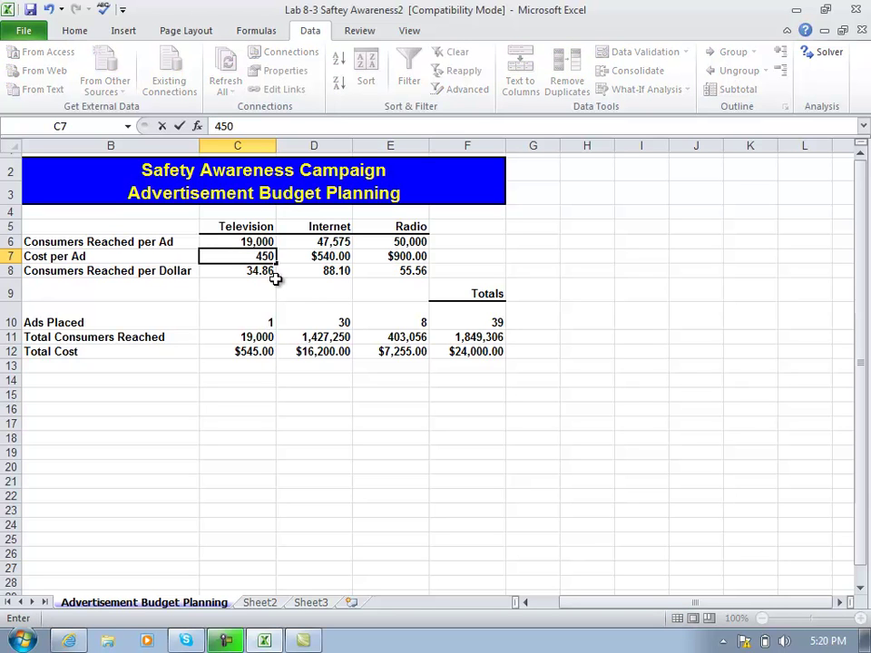
{"action": "type", "text": ".00"}
{"action": "key", "text": "Tab"}
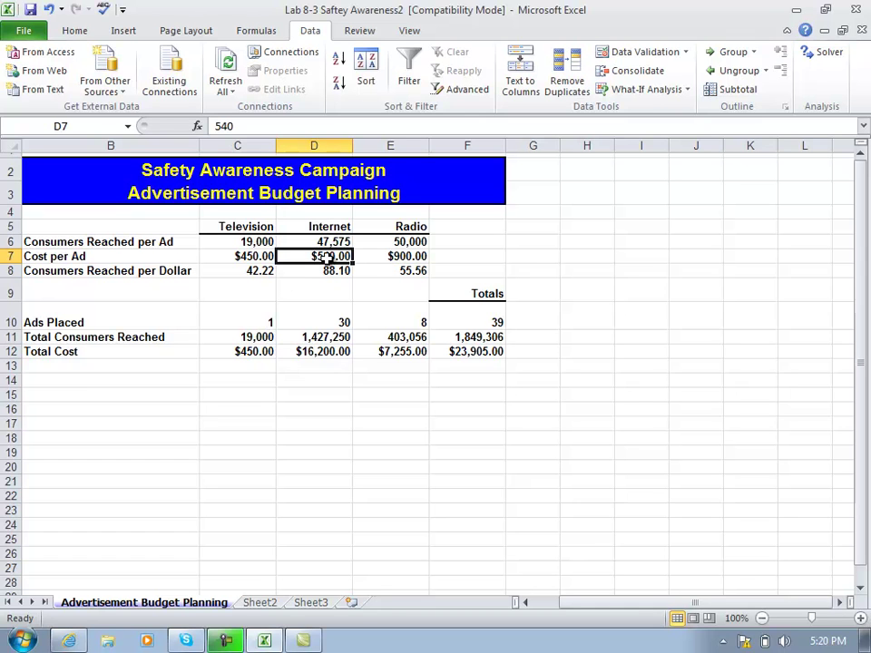
{"action": "type", "text": "620"}
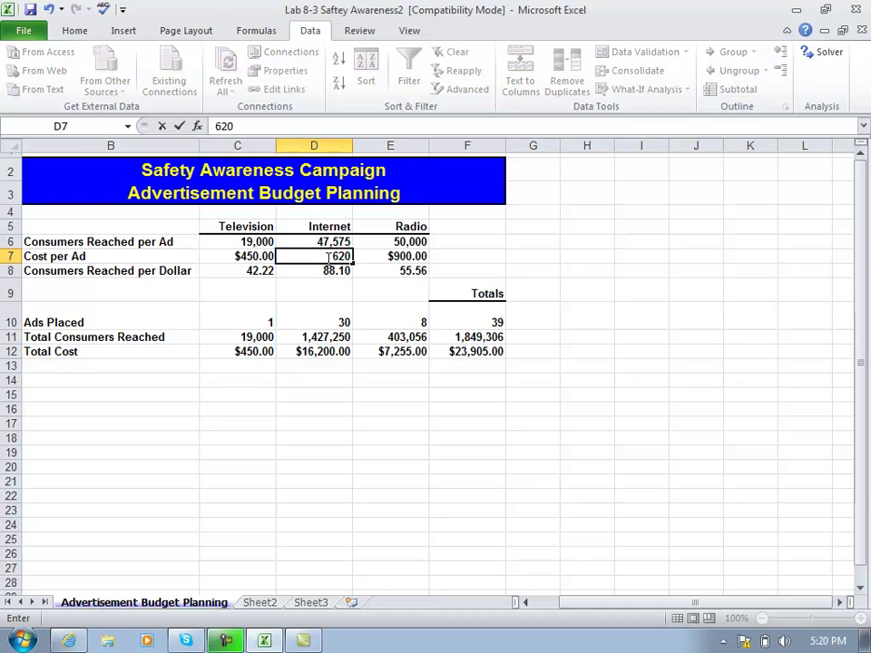
{"action": "key", "text": "Tab"}
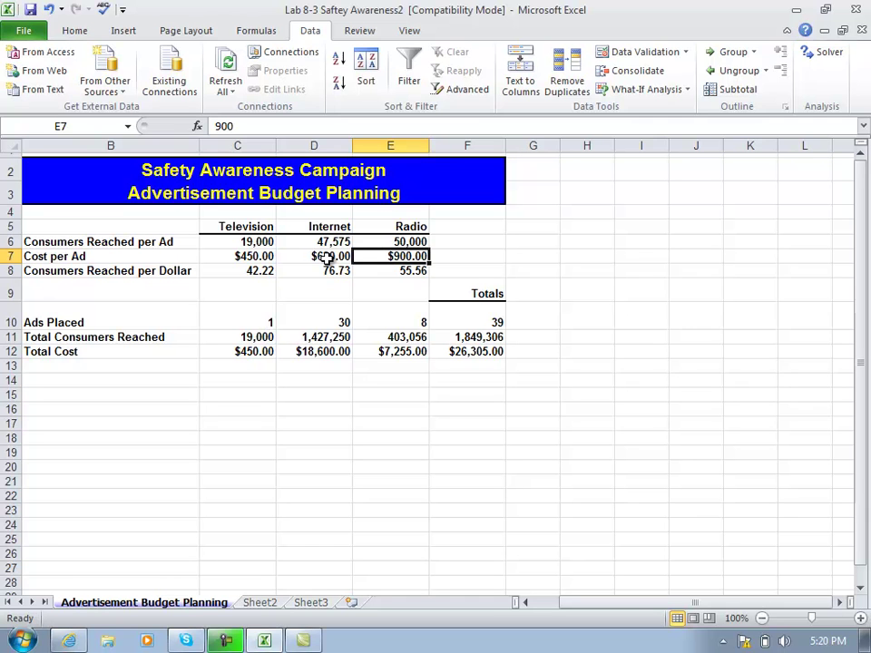
Change the Solver constraint on the overall total cost in F12 to at most 47000.
{"action": "left_click", "coordinate": [829, 57]}
{"action": "left_click_drag", "start_coordinate": [689, 123], "coordinate": [680, 175]}
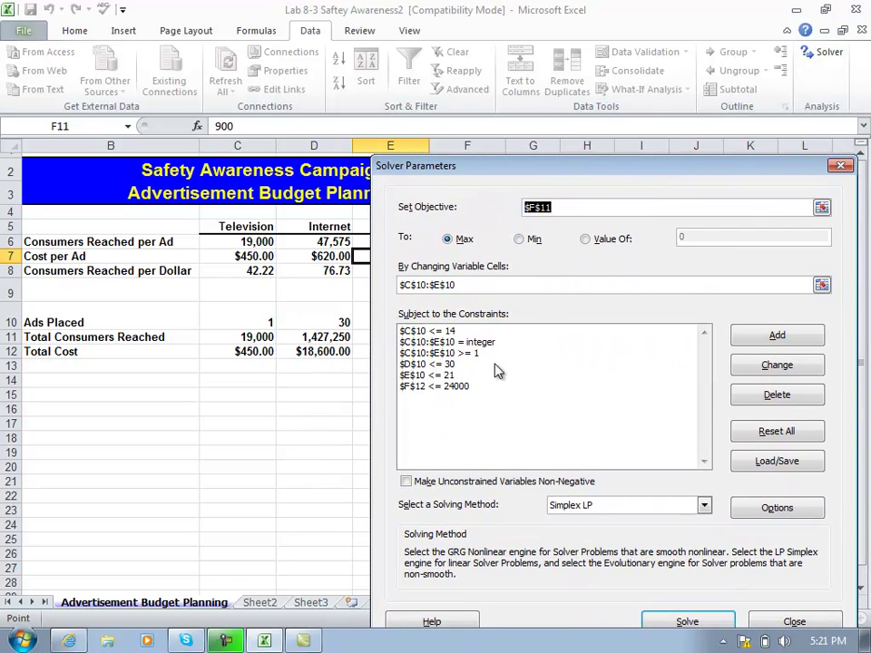
{"action": "left_click", "coordinate": [462, 394]}
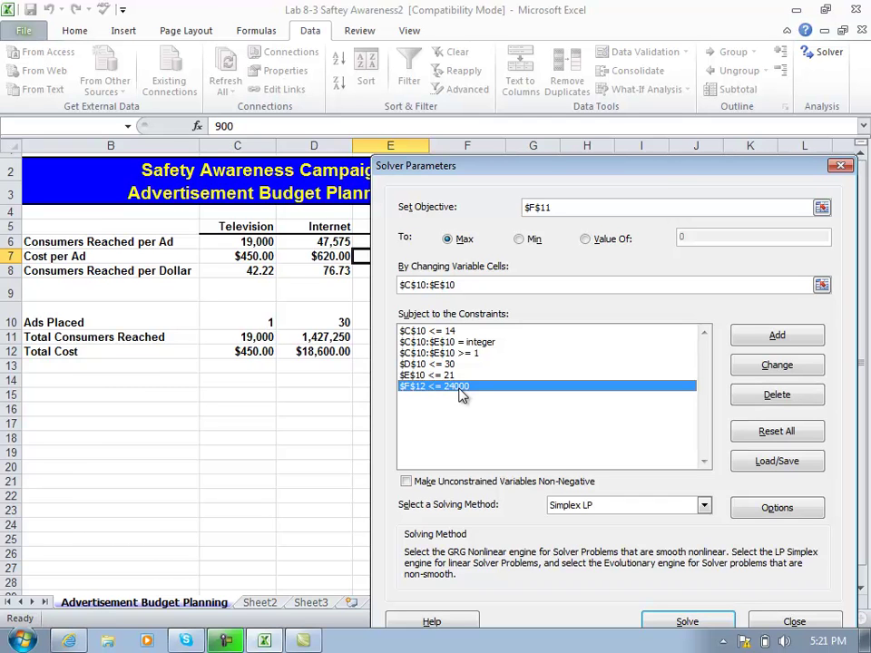
{"action": "left_click", "coordinate": [775, 367]}
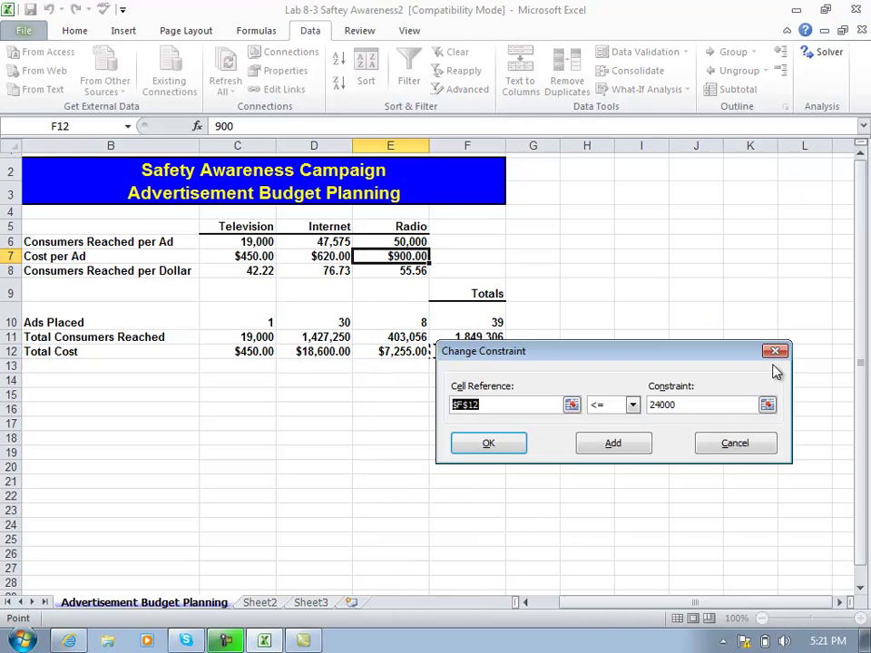
{"action": "left_click", "coordinate": [684, 406]}
{"action": "key", "text": "BackSpace"}
{"action": "key", "text": "BackSpace"}
{"action": "key", "text": "BackSpace"}
{"action": "key", "text": "BackSpace"}
{"action": "key", "text": "BackSpace"}
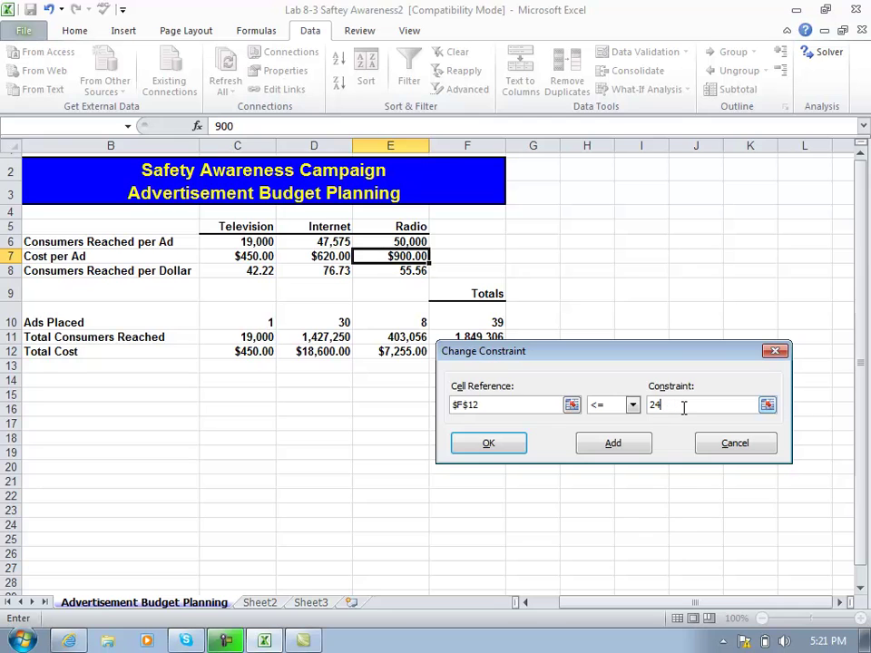
{"action": "type", "text": "47000"}
{"action": "left_click", "coordinate": [624, 453]}
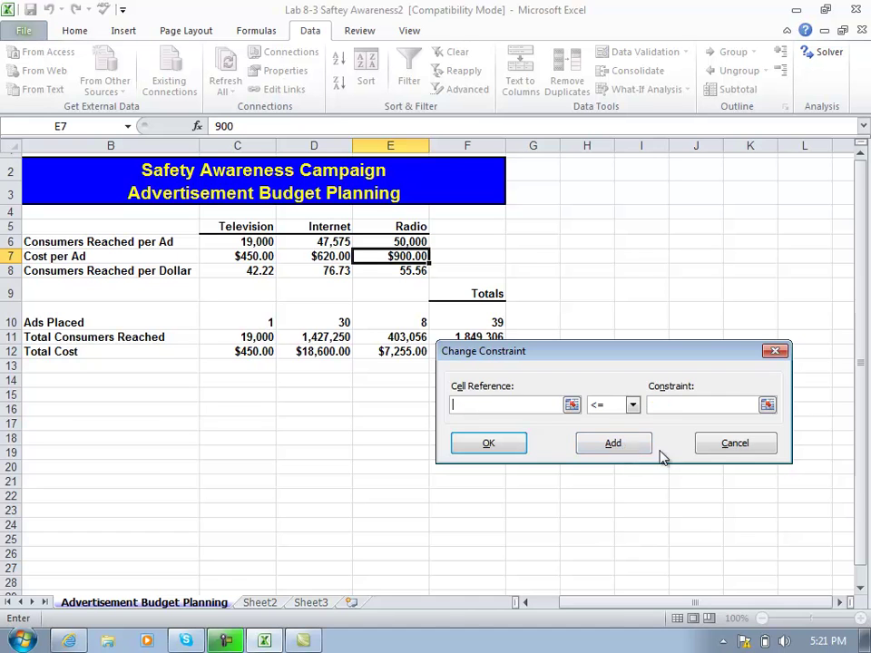
{"action": "left_click", "coordinate": [710, 450]}
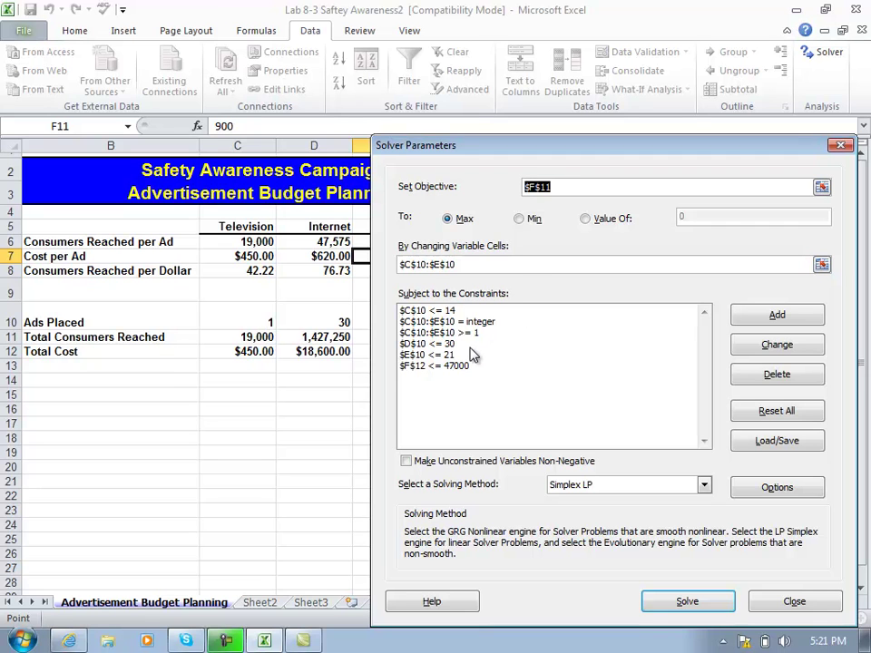
Change the Solver constraint on Television ads placed in C10 to at most 16.
{"action": "left_click", "coordinate": [448, 315]}
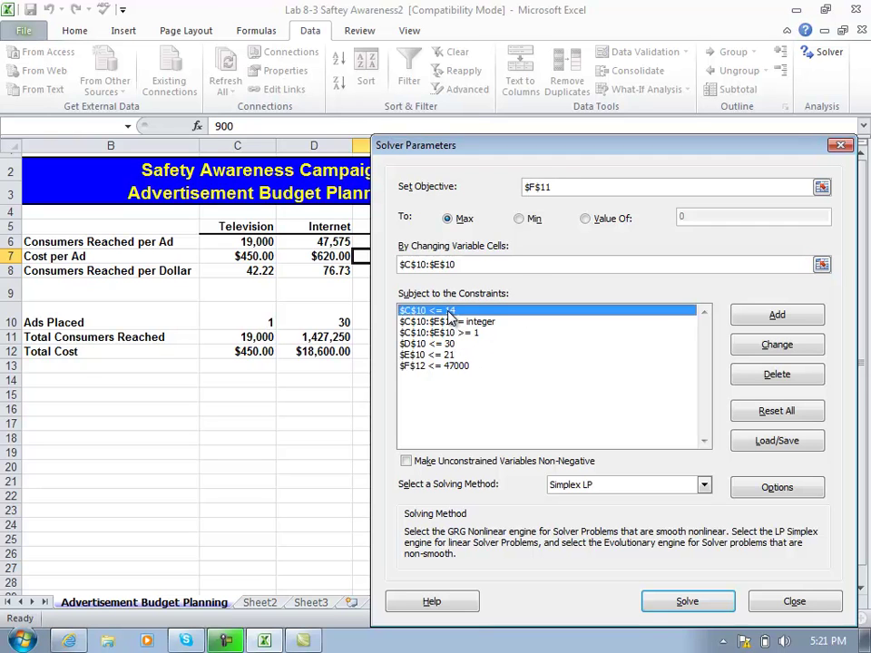
{"action": "left_click", "coordinate": [771, 347]}
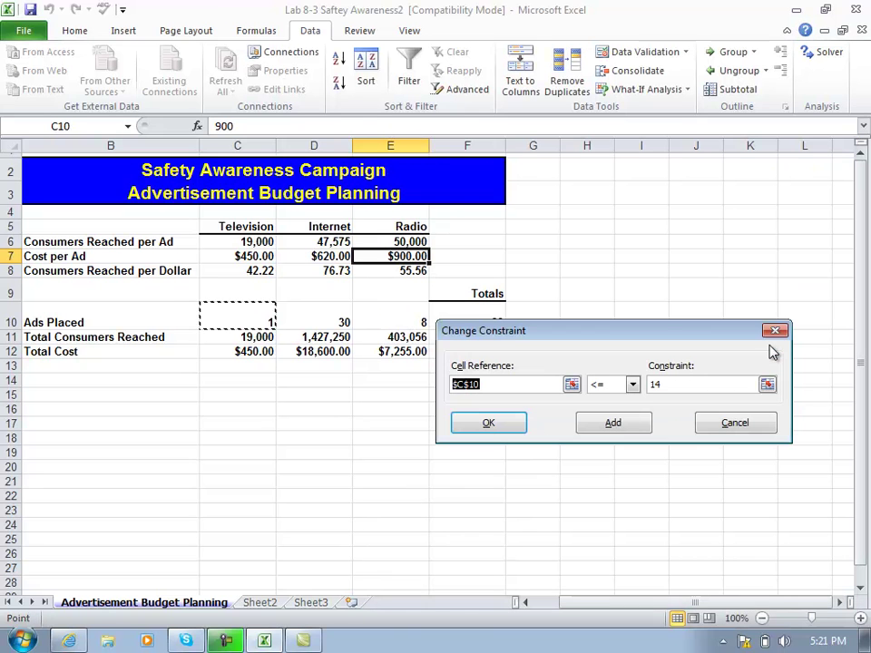
{"action": "left_click", "coordinate": [674, 383]}
{"action": "key", "text": "BackSpace"}
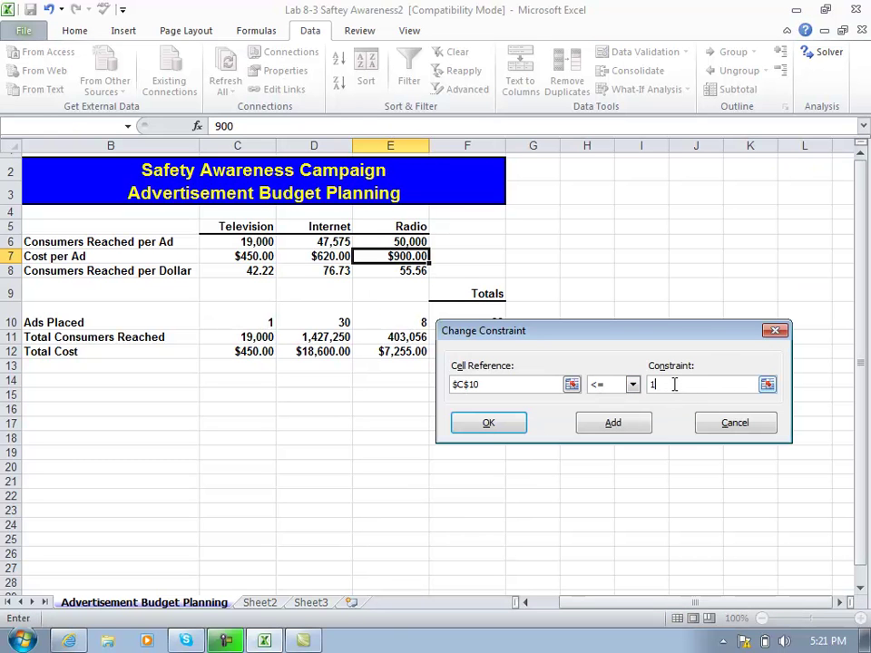
{"action": "type", "text": "6"}
{"action": "left_click", "coordinate": [638, 423]}
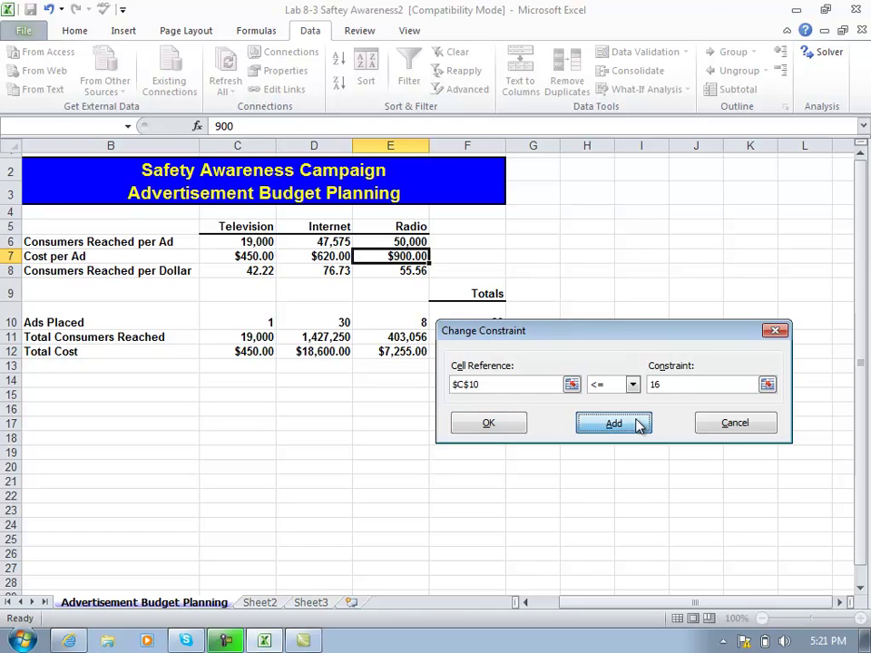
{"action": "left_click", "coordinate": [731, 427]}
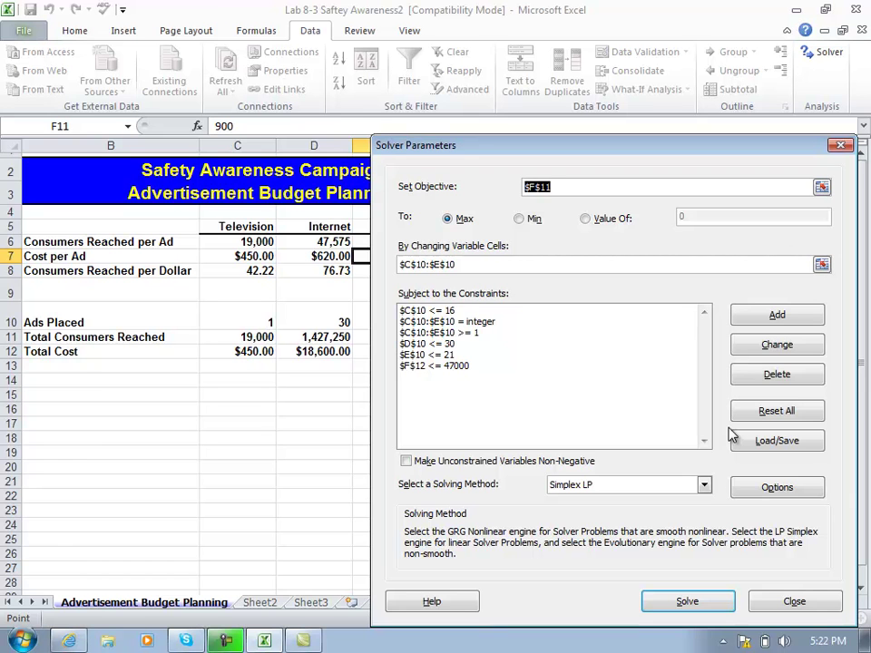
Solve the ad placement model with the updated constraints and uncover the worksheet to review the solution.
{"action": "left_click", "coordinate": [719, 596]}
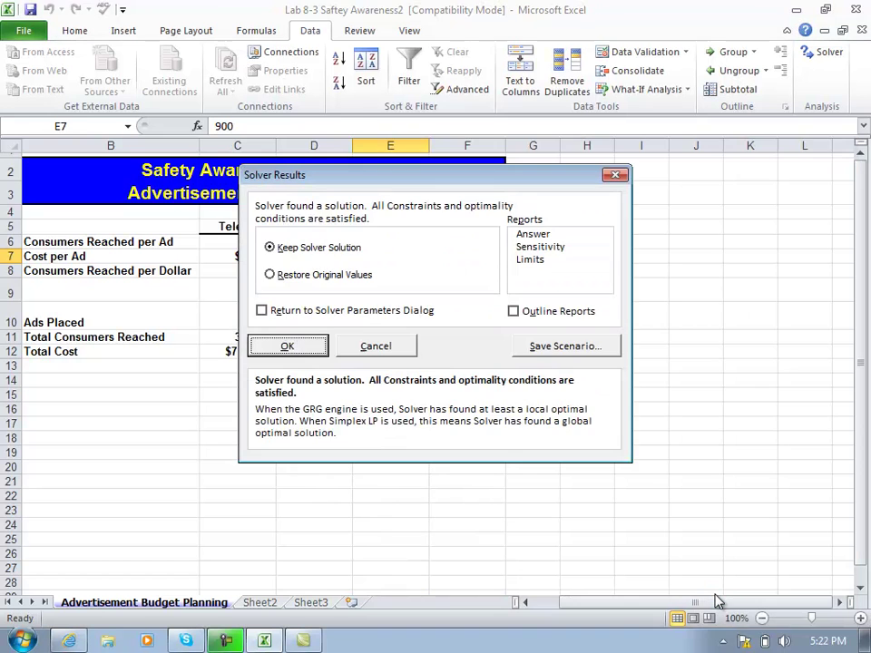
{"action": "left_click_drag", "start_coordinate": [572, 177], "coordinate": [605, 430]}
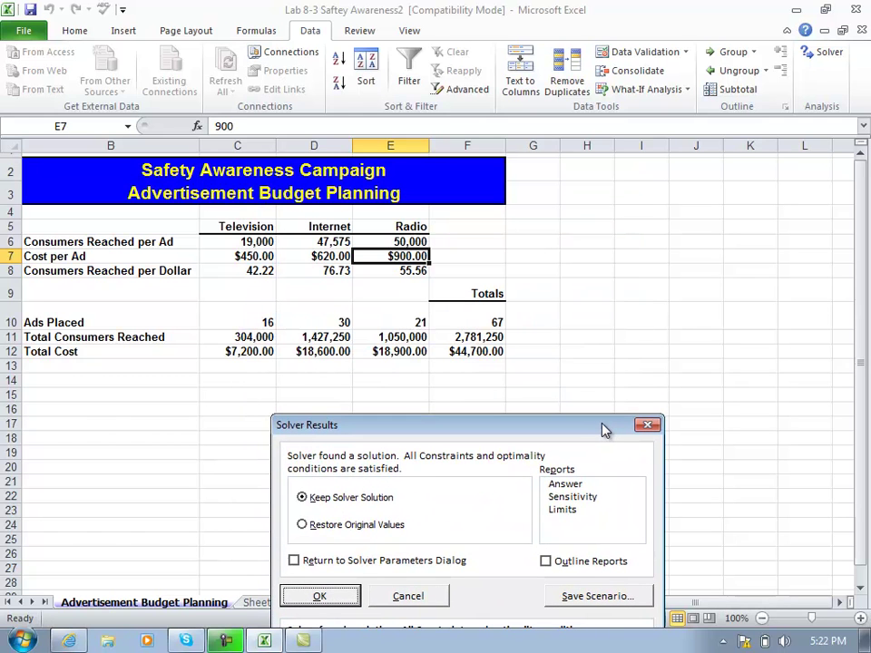
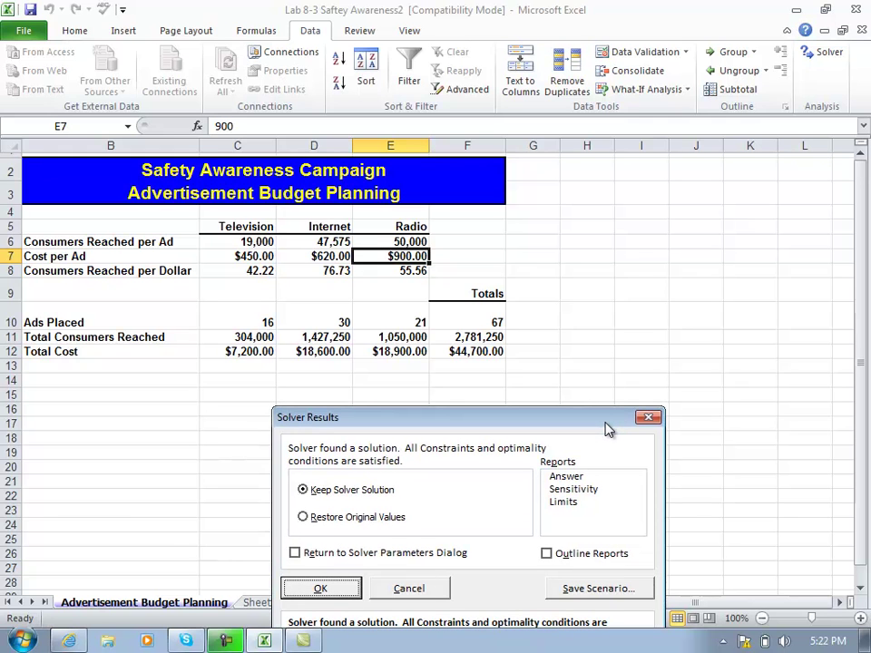
{"action": "left_click_drag", "start_coordinate": [608, 429], "coordinate": [638, 212]}
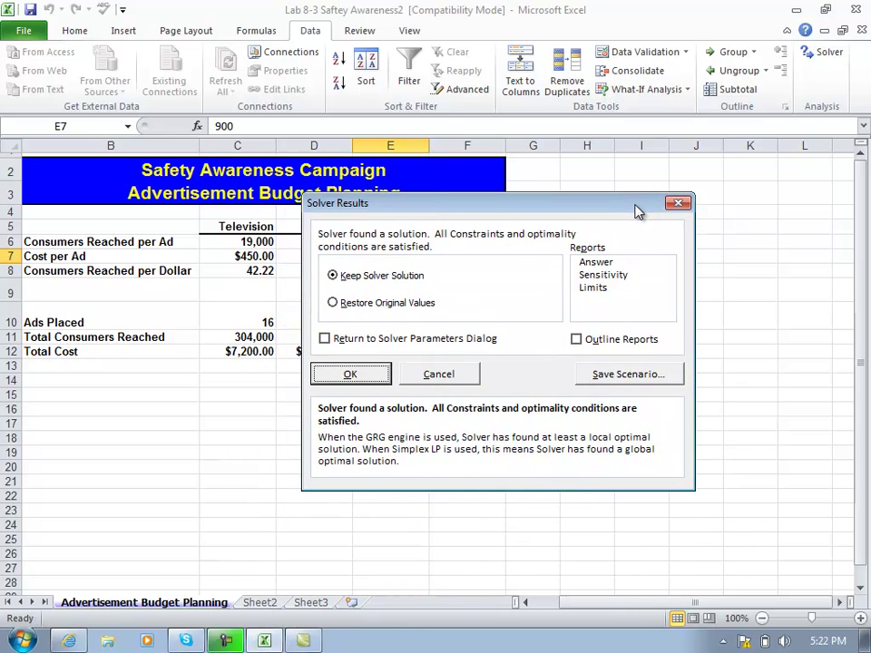
Save the Solver solution as a scenario named June Campaign and keep the solution in the worksheet.
{"action": "left_click", "coordinate": [661, 379]}
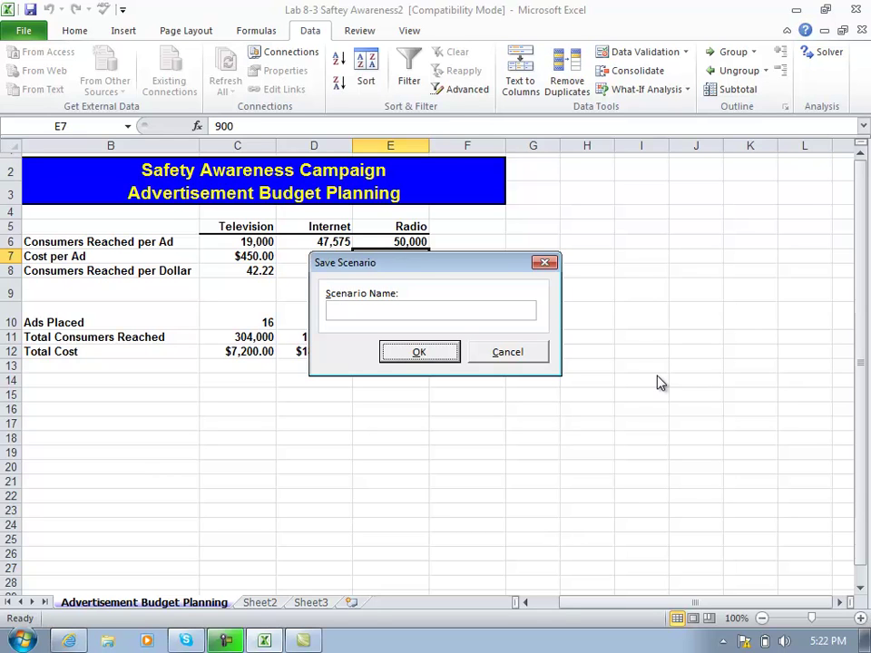
{"action": "left_click", "coordinate": [428, 313]}
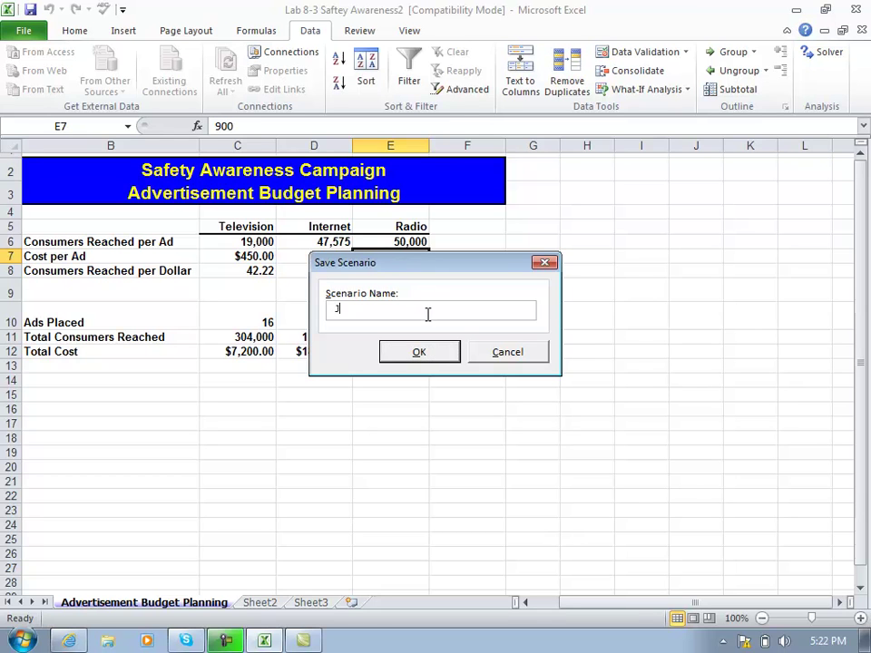
{"action": "type", "text": "June Campaign"}
{"action": "left_click", "coordinate": [444, 357]}
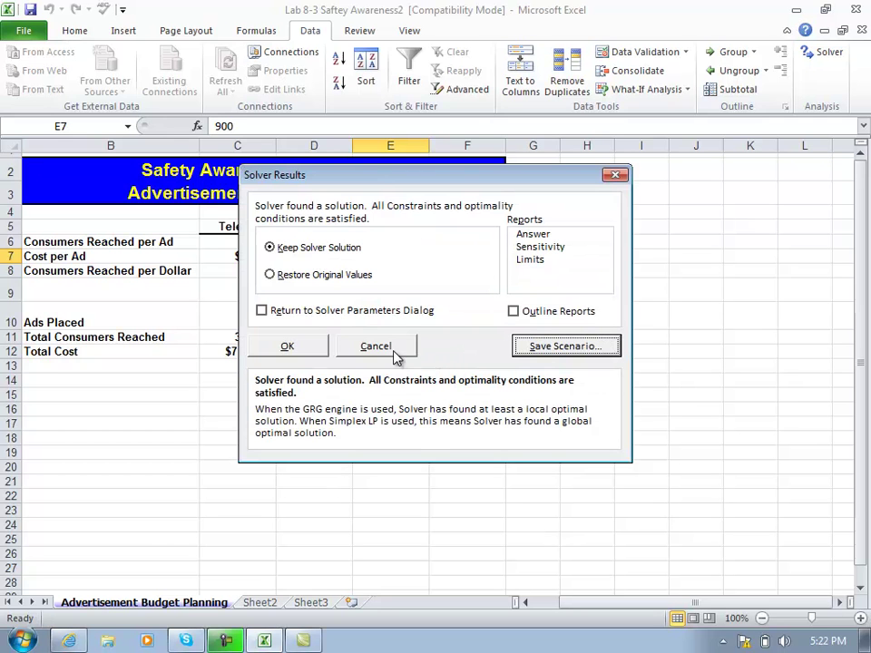
{"action": "left_click", "coordinate": [310, 346]}
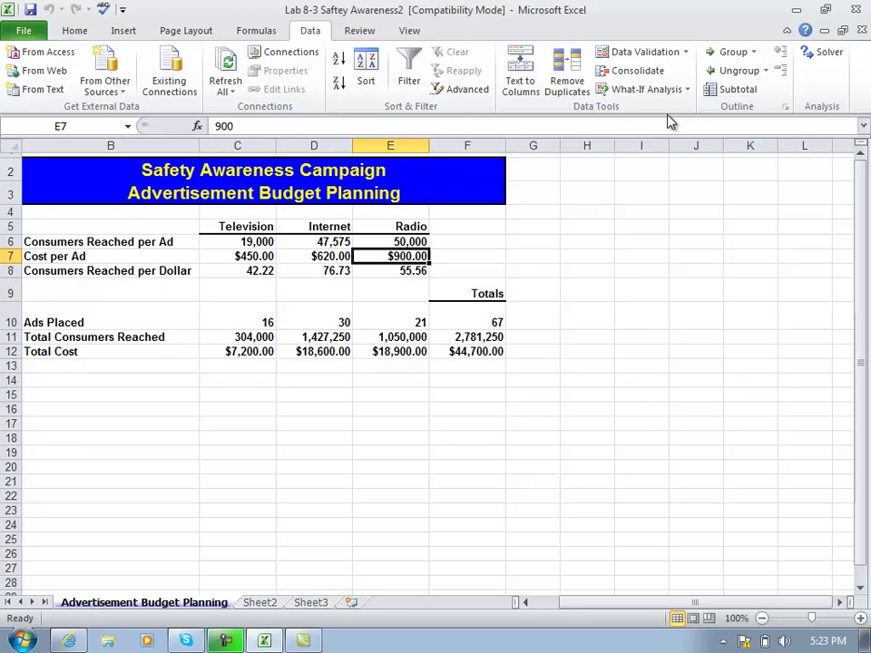
Show the May Campaign scenario in the worksheet, followed by the June Campaign scenario.
{"action": "left_click", "coordinate": [687, 92]}
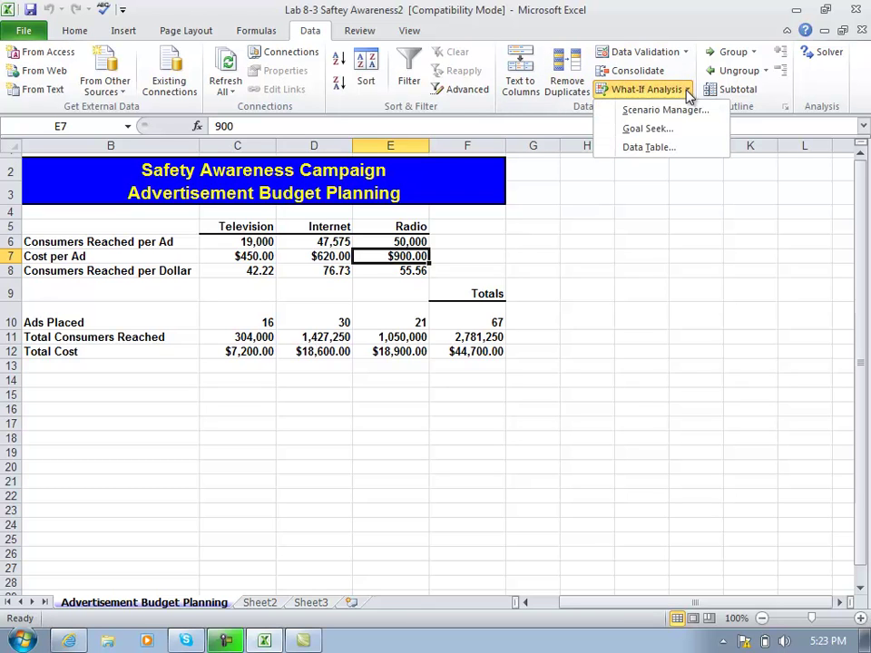
{"action": "left_click", "coordinate": [689, 115]}
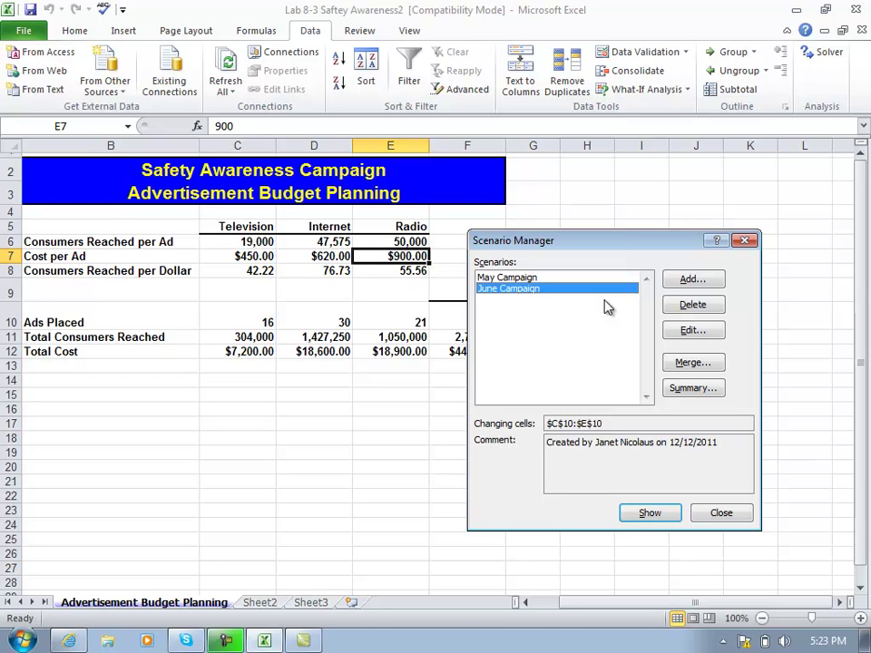
{"action": "left_click_drag", "start_coordinate": [655, 242], "coordinate": [733, 201]}
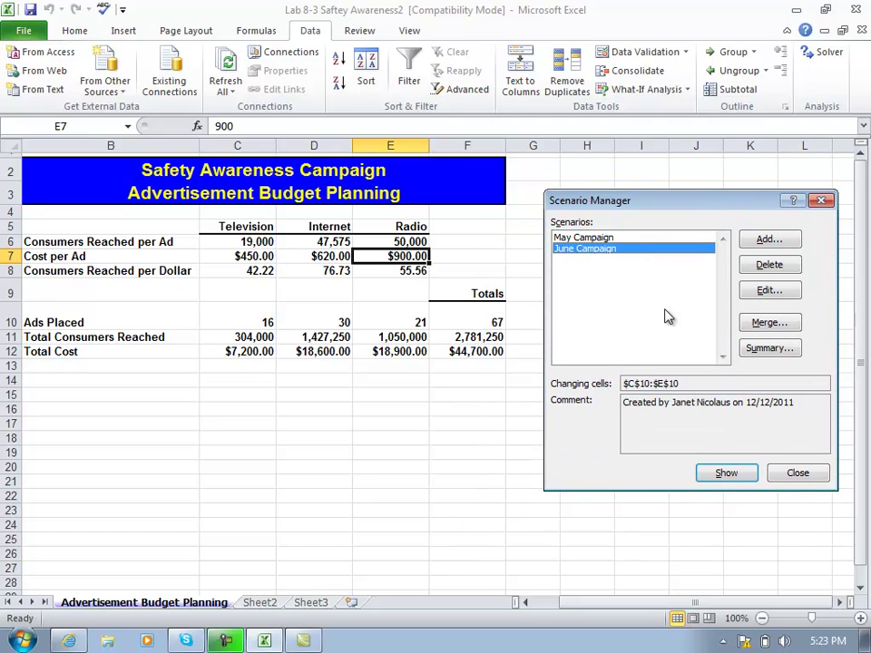
{"action": "left_click", "coordinate": [639, 239]}
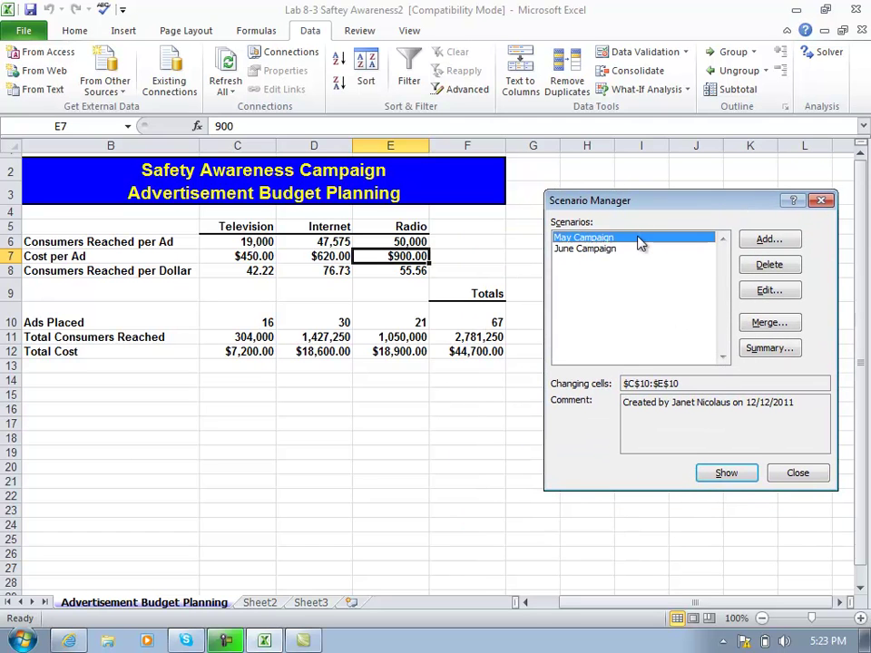
{"action": "left_click", "coordinate": [716, 479]}
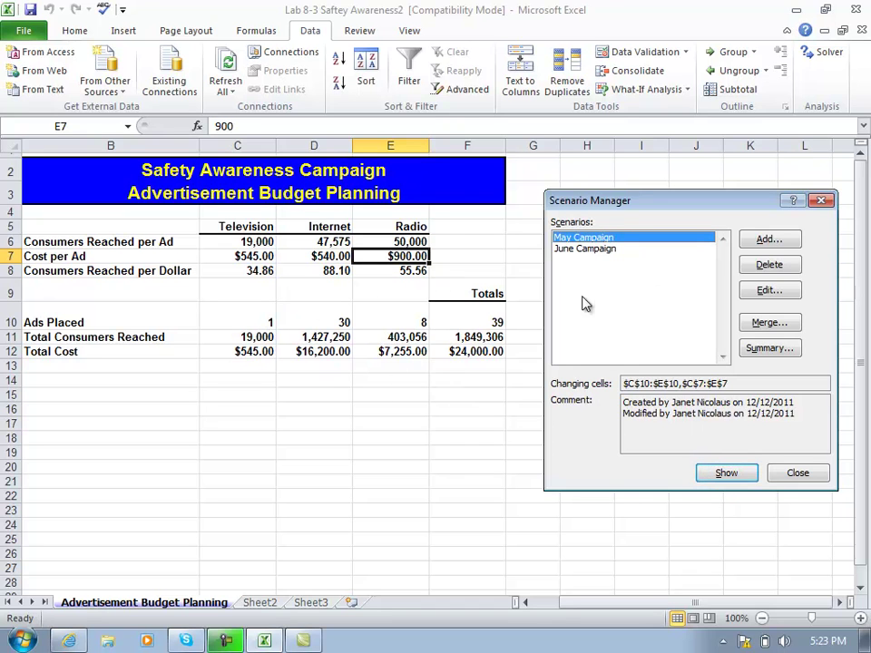
{"action": "left_click", "coordinate": [597, 250]}
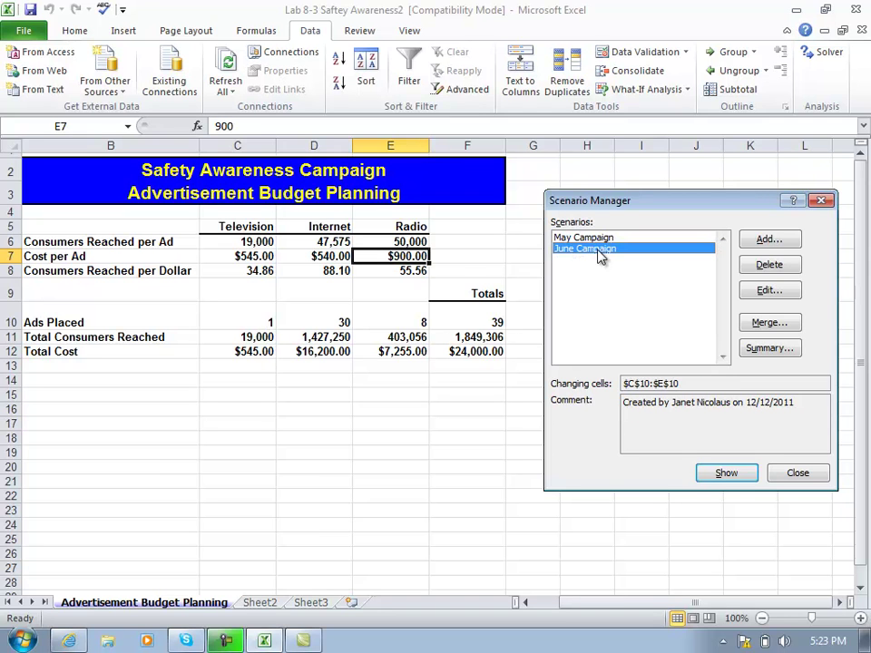
{"action": "left_click", "coordinate": [733, 477]}
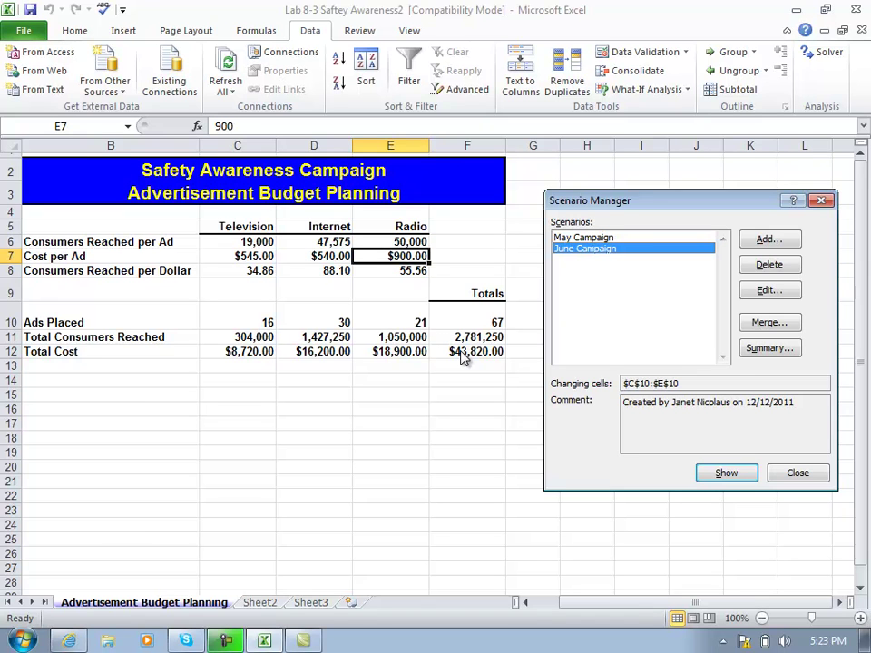
Create a scenario summary report with C10:E10 and F10:F12 as the result cells.
{"action": "left_click", "coordinate": [762, 356]}
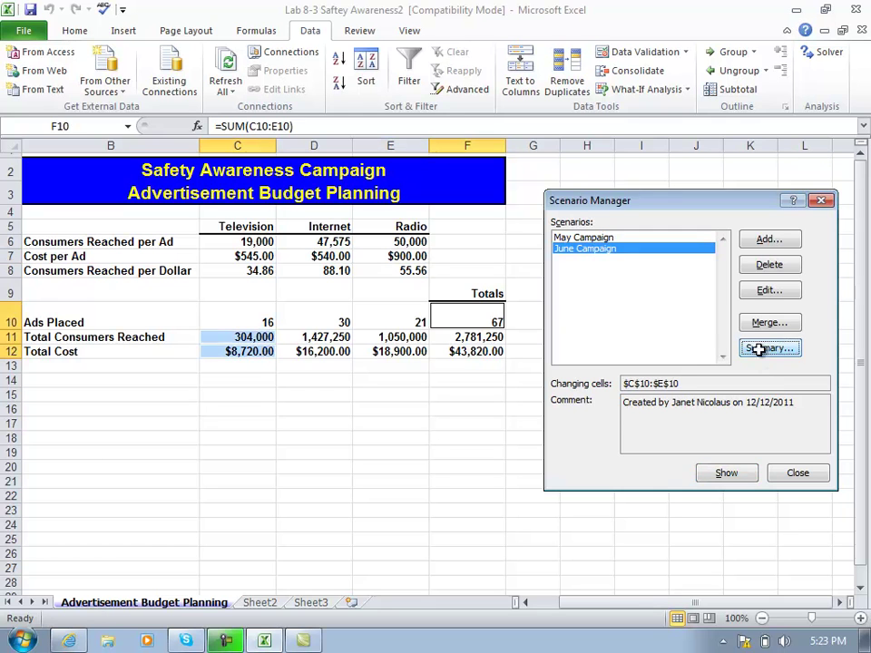
{"action": "left_click_drag", "start_coordinate": [714, 285], "coordinate": [715, 192]}
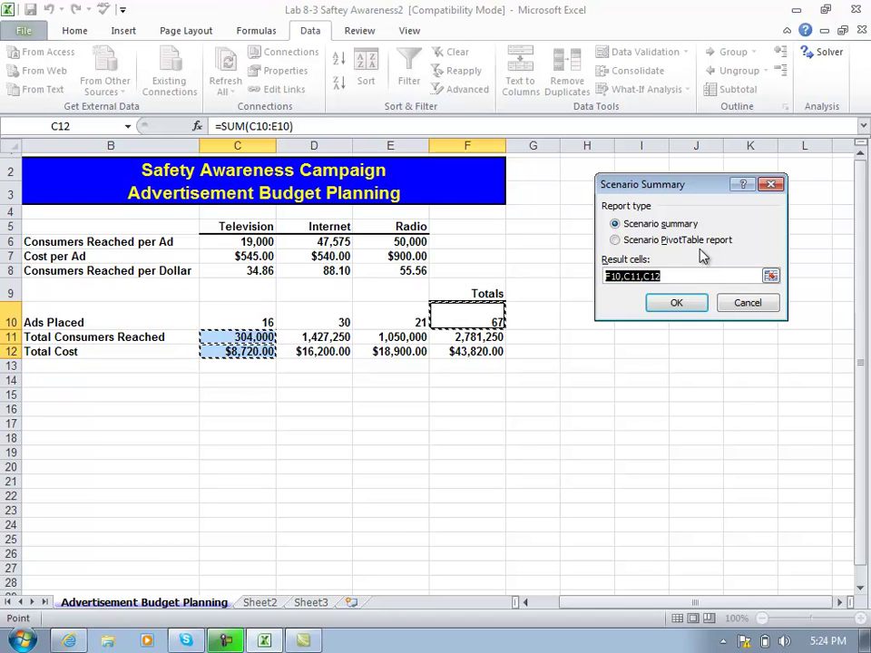
{"action": "left_click", "coordinate": [770, 277]}
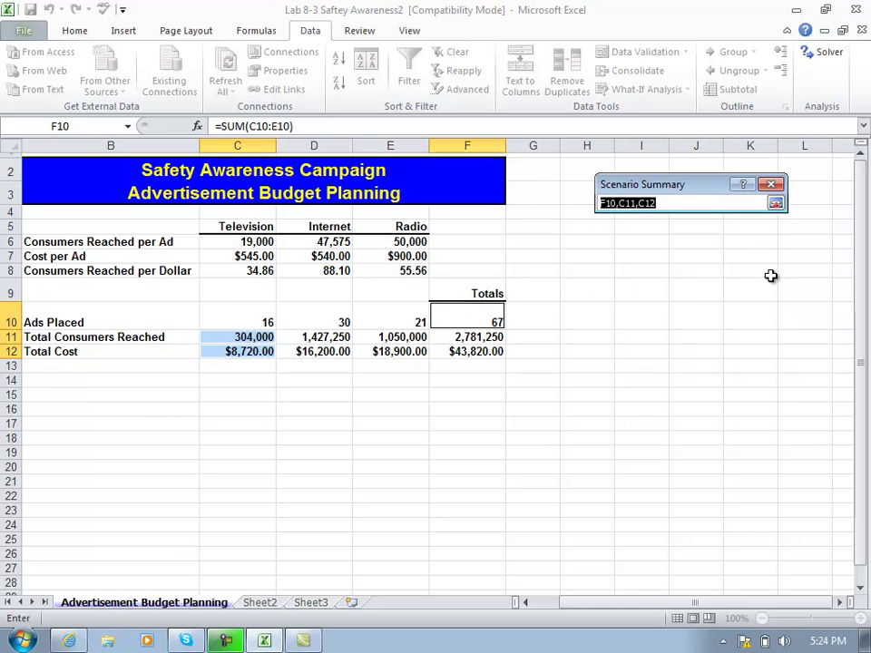
{"action": "left_click_drag", "start_coordinate": [251, 321], "coordinate": [402, 319]}
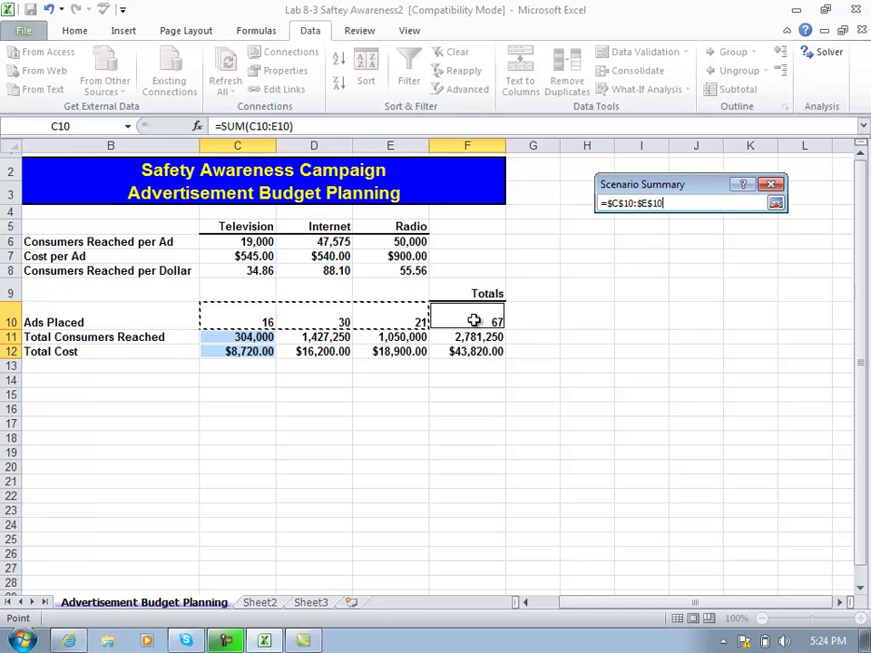
{"action": "type", "text": ","}
{"action": "left_click_drag", "start_coordinate": [473, 325], "coordinate": [478, 352]}
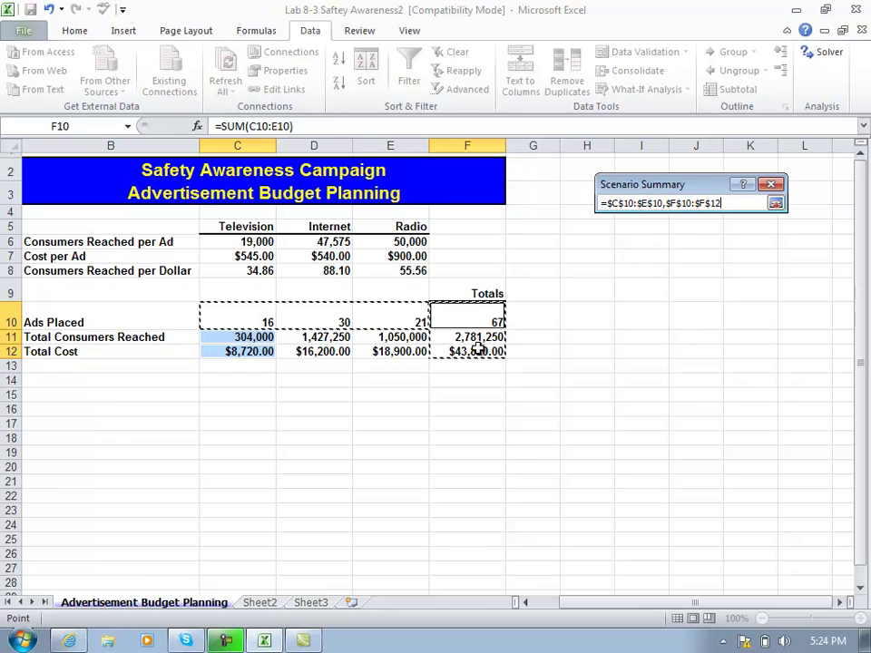
{"action": "left_click", "coordinate": [775, 203]}
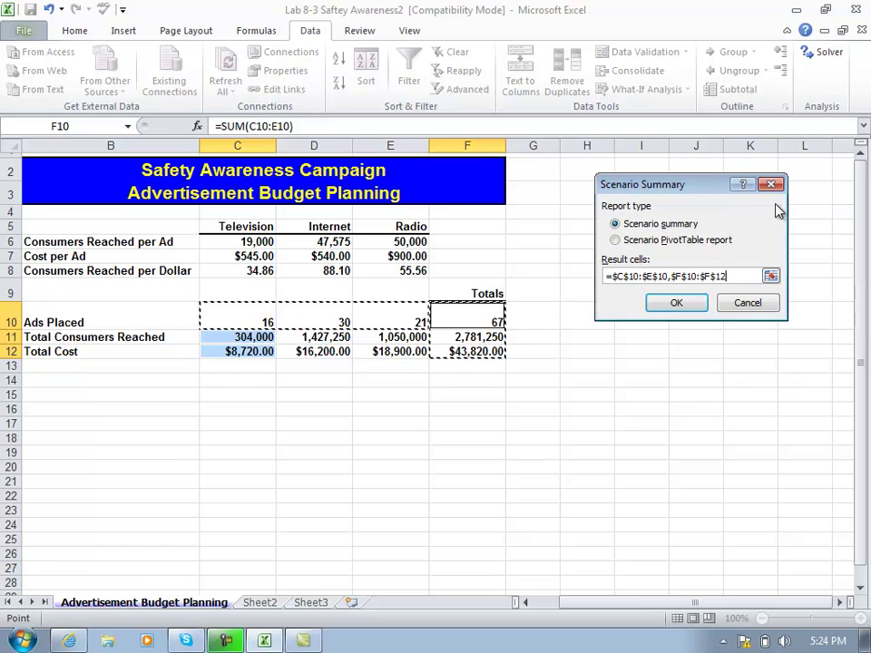
{"action": "left_click", "coordinate": [690, 305]}
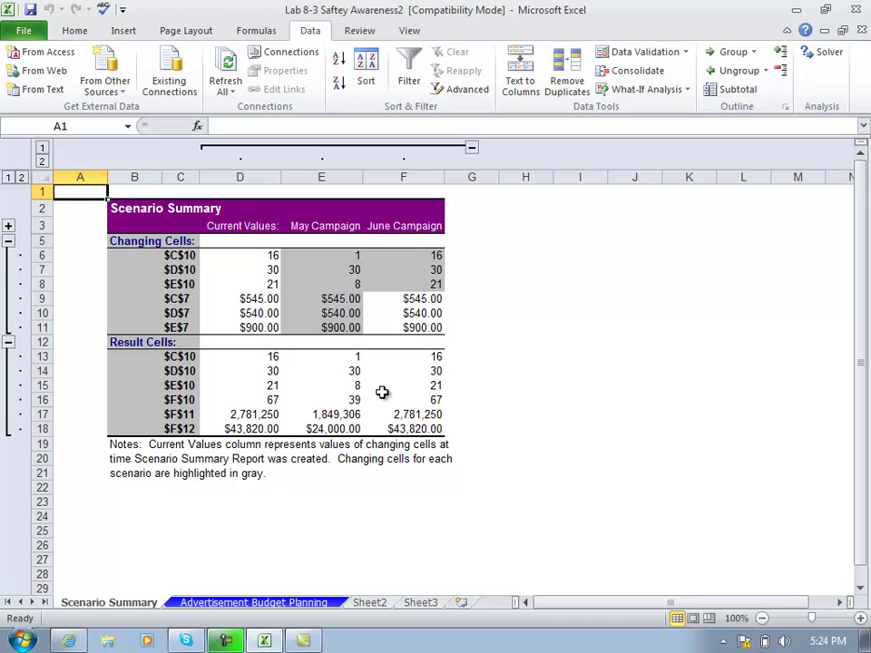
{"action": "right_click", "coordinate": [146, 612]}
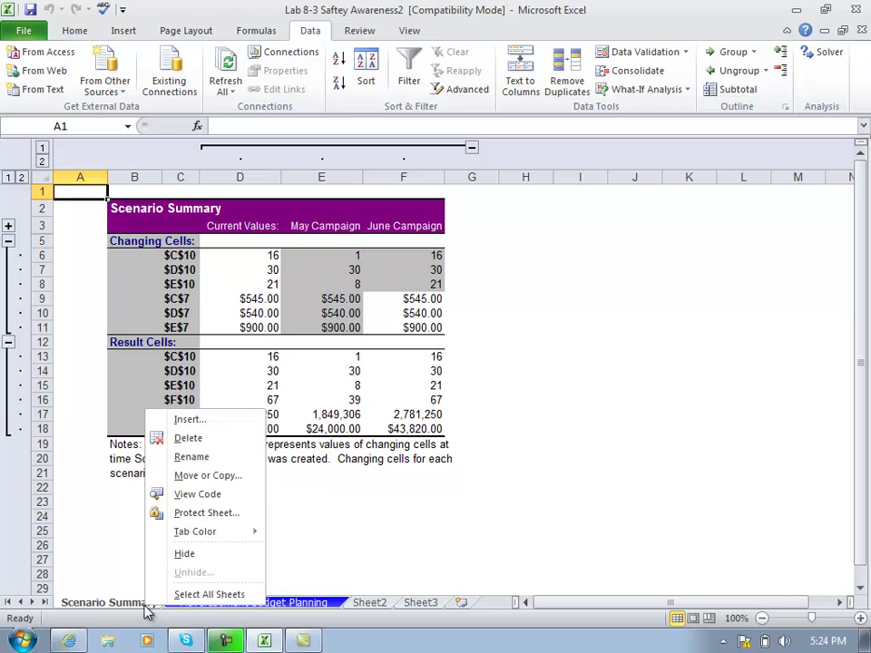
{"action": "left_click", "coordinate": [136, 555]}
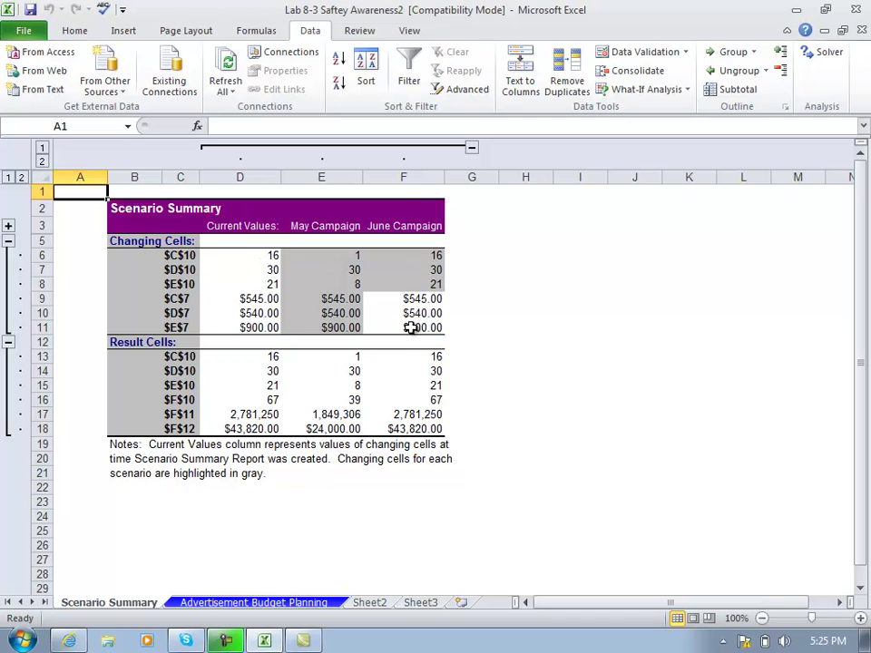
Delete the Current Values column D from the Scenario Summary sheet.
{"action": "left_click", "coordinate": [237, 176]}
{"action": "right_click", "coordinate": [237, 177]}
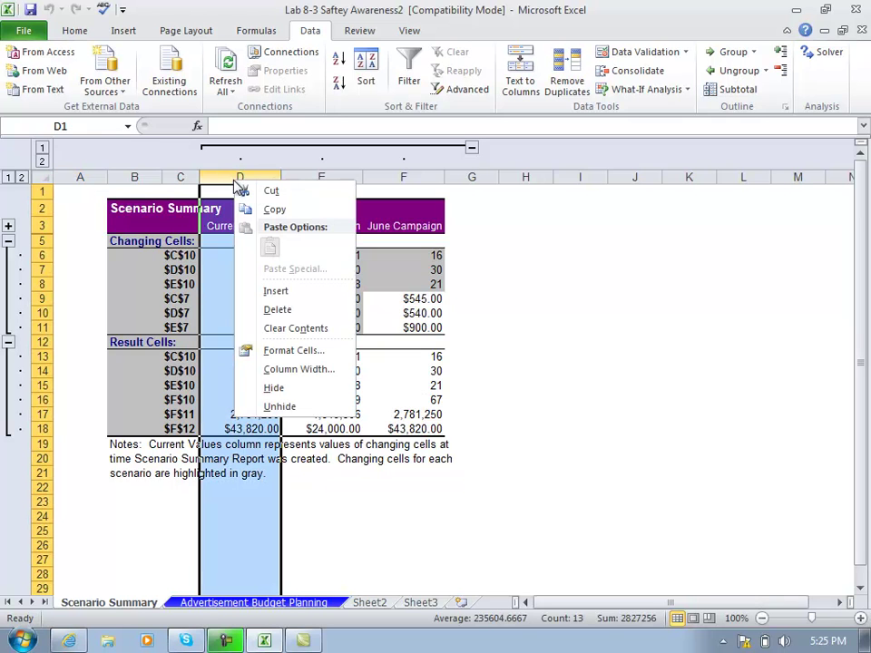
{"action": "left_click", "coordinate": [279, 309]}
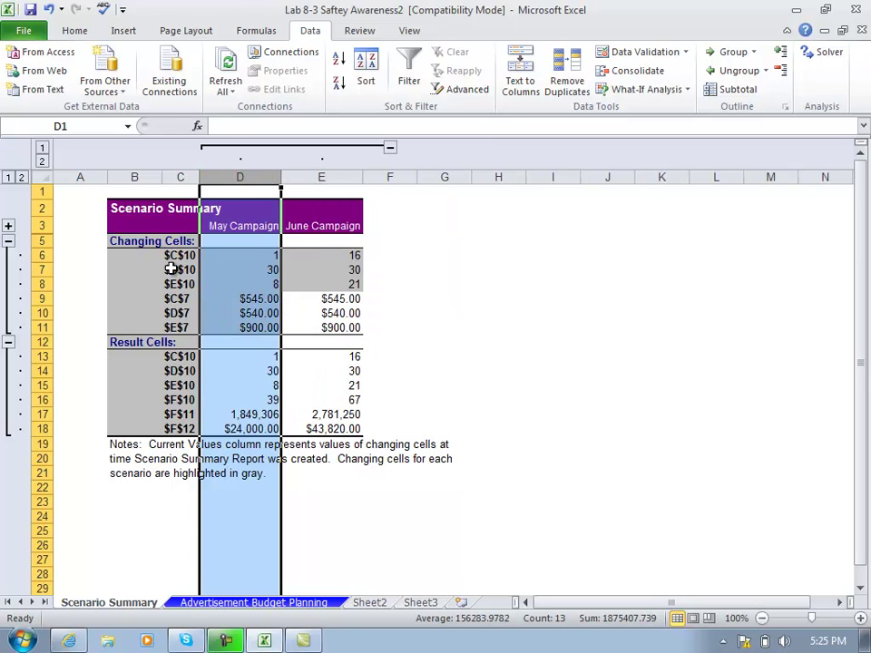
Compare the cell references in column C of the Scenario Summary with the row labels on the Advertisement Budget Planning sheet.
{"action": "left_click", "coordinate": [174, 258]}
{"action": "left_click", "coordinate": [179, 274]}
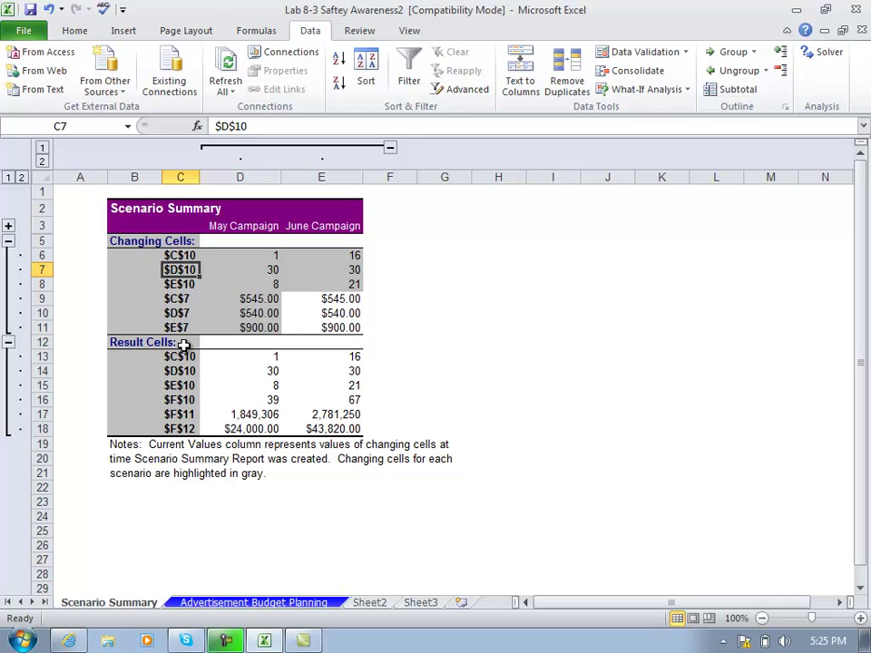
{"action": "left_click", "coordinate": [181, 257]}
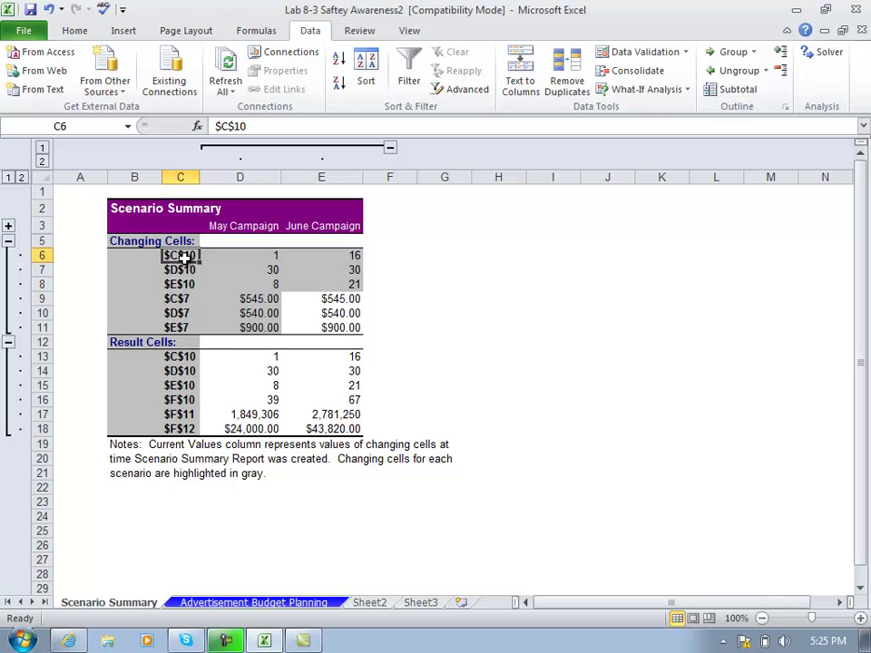
{"action": "left_click", "coordinate": [263, 603]}
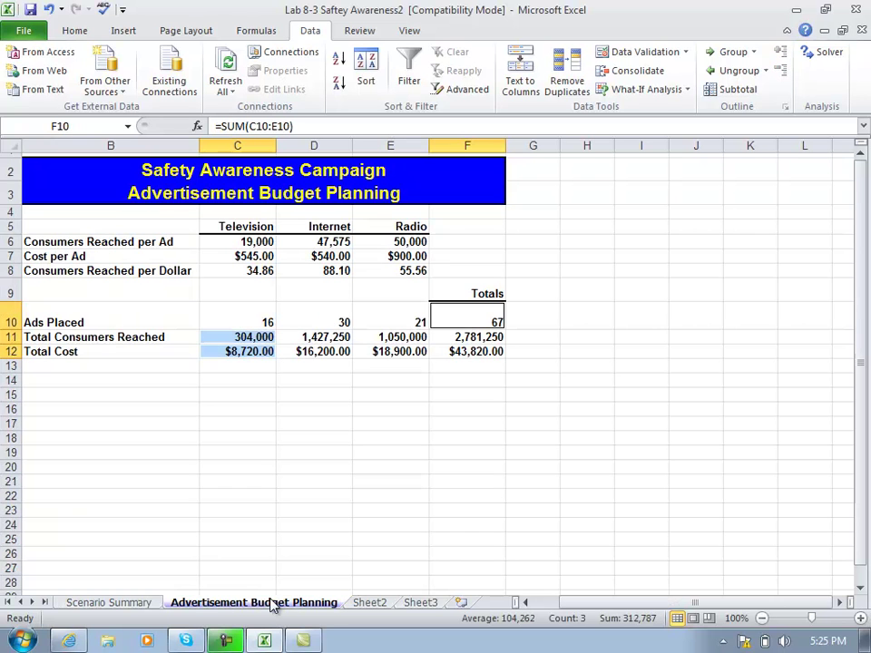
{"action": "left_click", "coordinate": [147, 604]}
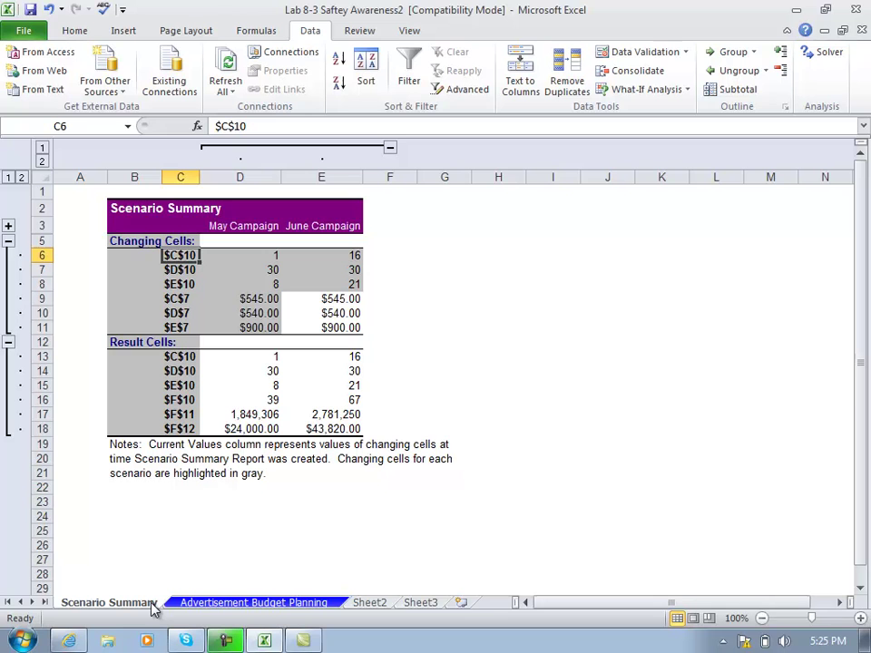
{"action": "left_click", "coordinate": [233, 605]}
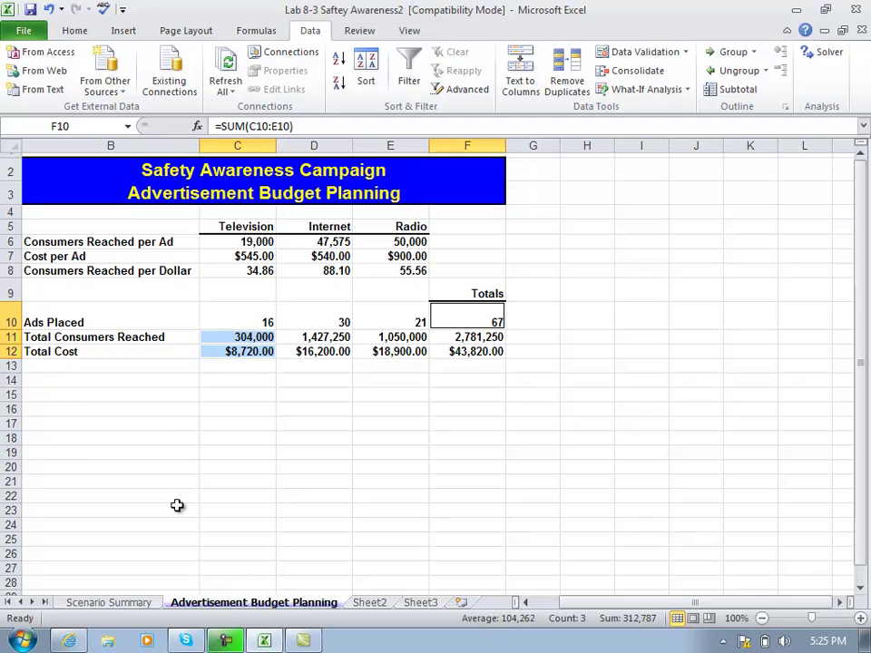
{"action": "left_click", "coordinate": [146, 603]}
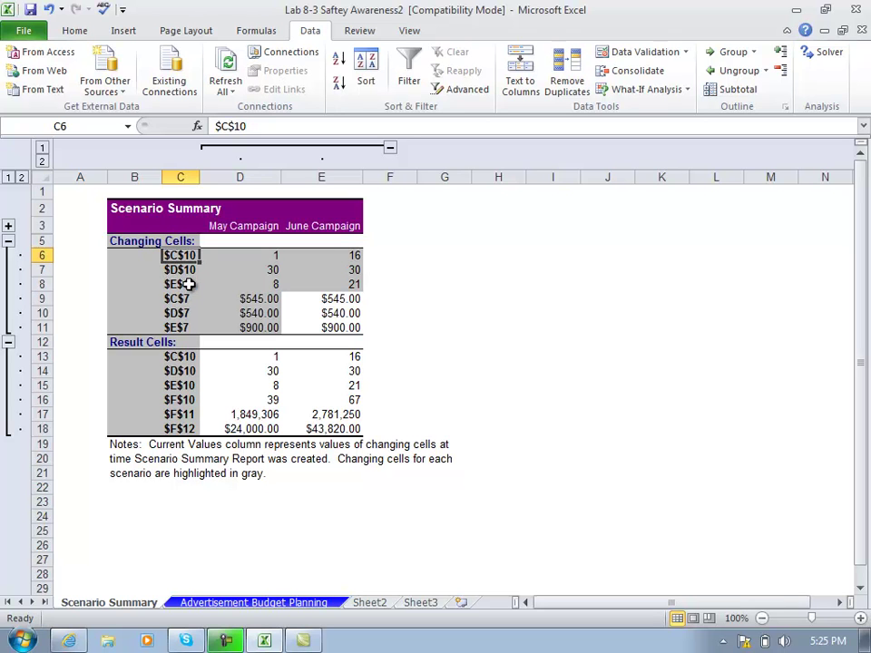
Delete the notes in rows 19 to 21 below the Scenario Summary table.
{"action": "left_click", "coordinate": [43, 445]}
{"action": "left_click_drag", "start_coordinate": [43, 445], "coordinate": [52, 483]}
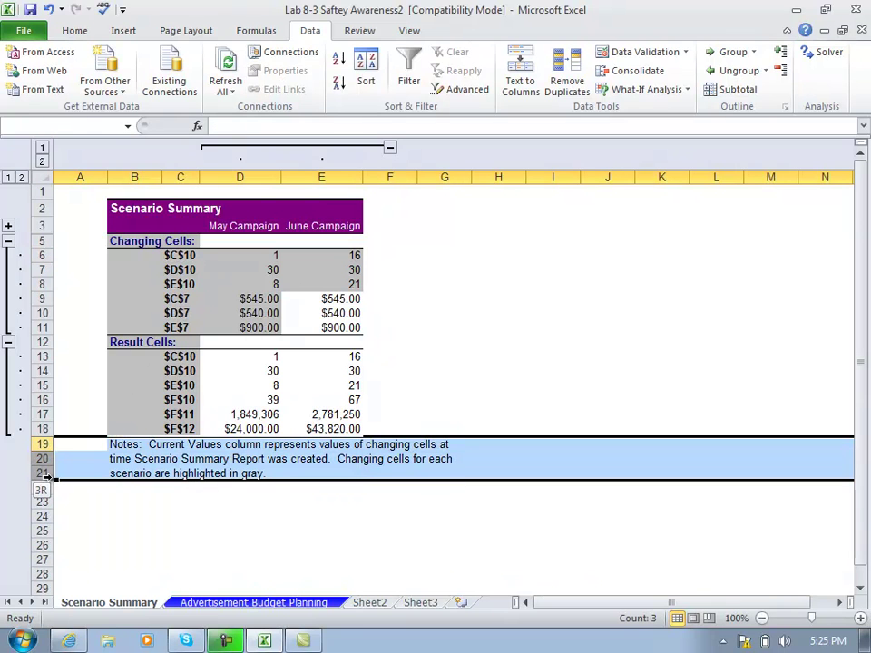
{"action": "right_click", "coordinate": [53, 487]}
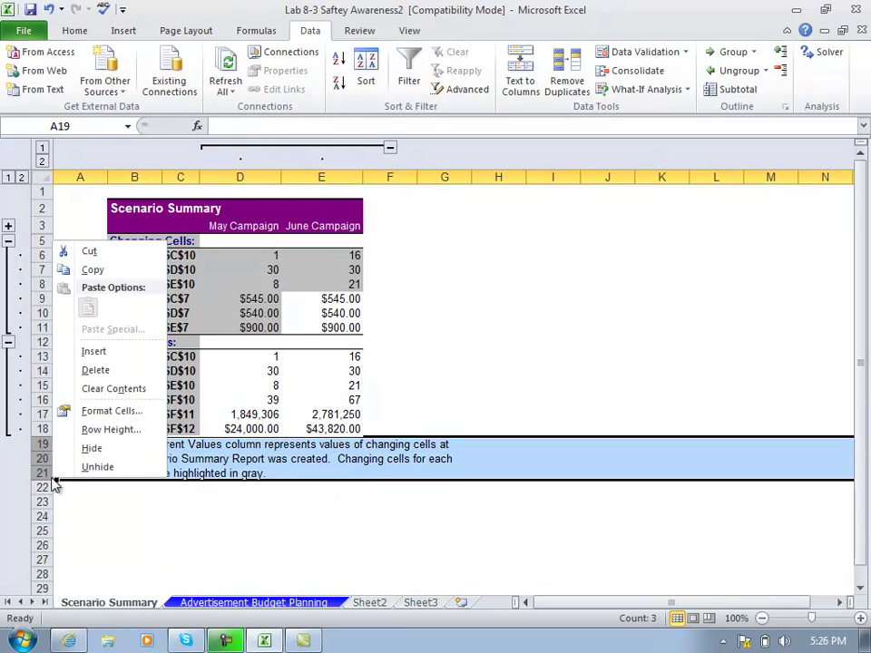
{"action": "left_click", "coordinate": [94, 372]}
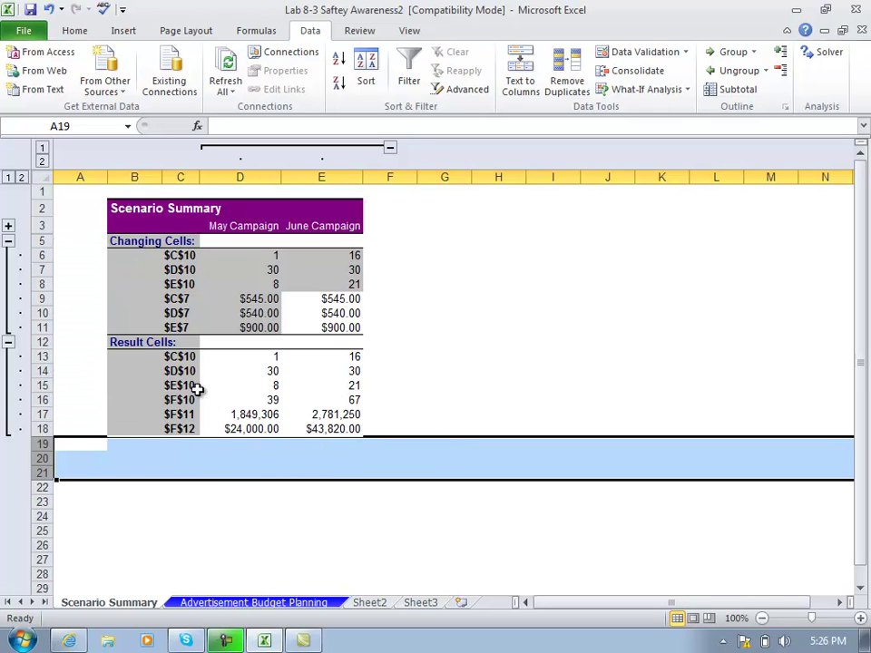
{"action": "left_click", "coordinate": [76, 31]}
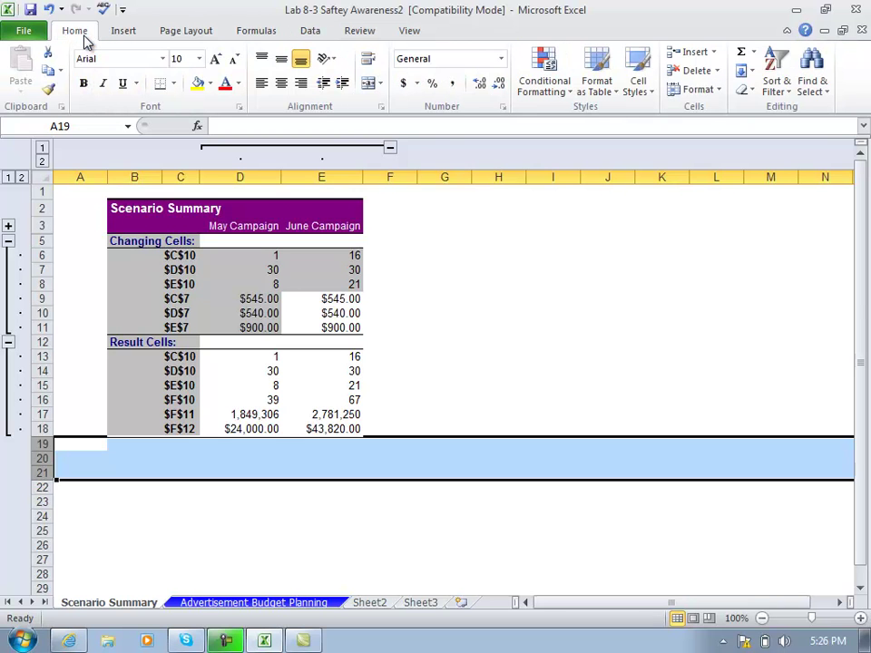
{"action": "left_click", "coordinate": [154, 210]}
{"action": "left_click", "coordinate": [180, 209]}
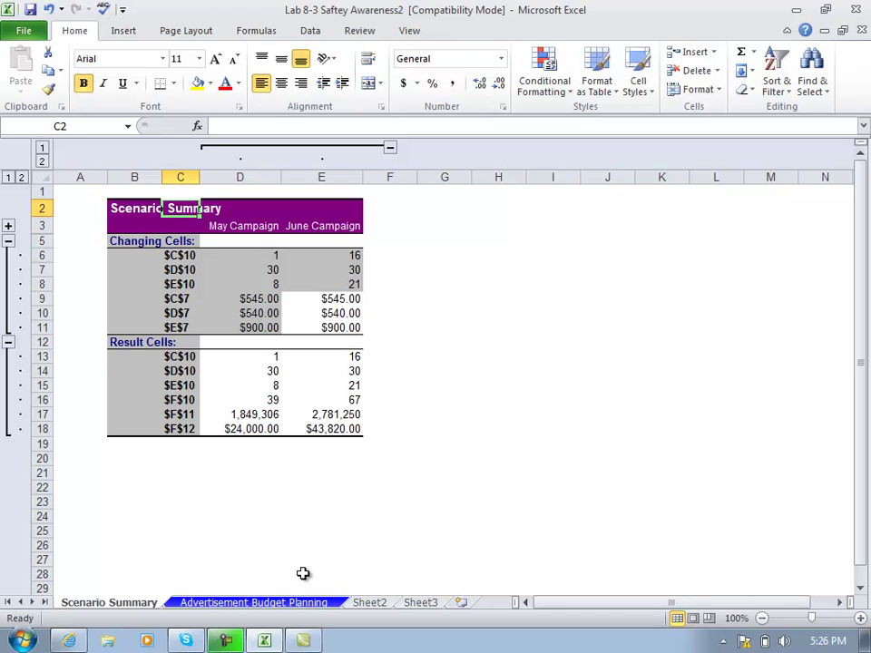
Review the Solver objective, changing cells and constraints on the Advertisement Budget Planning sheet, and close Solver without solving.
{"action": "left_click", "coordinate": [263, 603]}
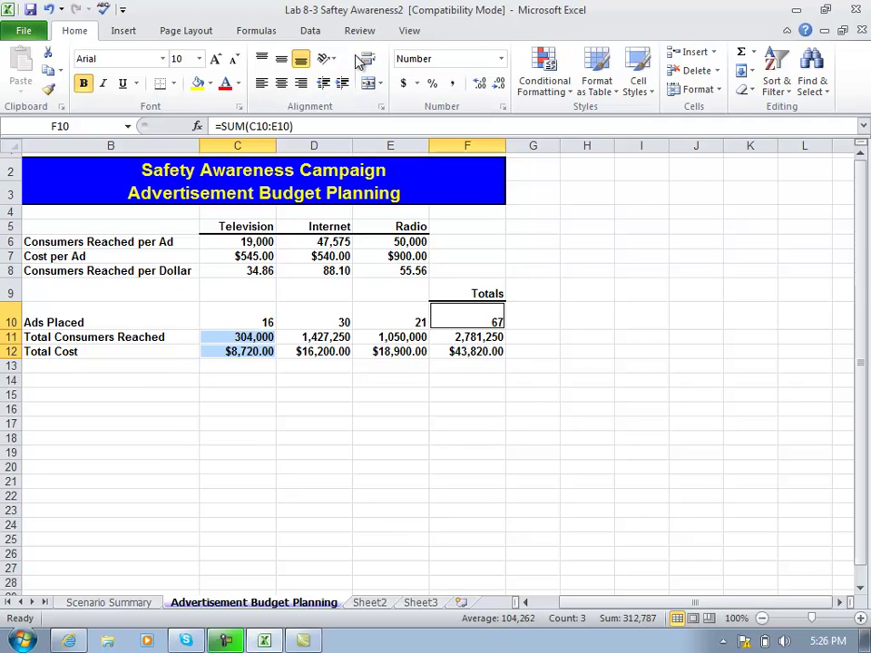
{"action": "left_click", "coordinate": [313, 33]}
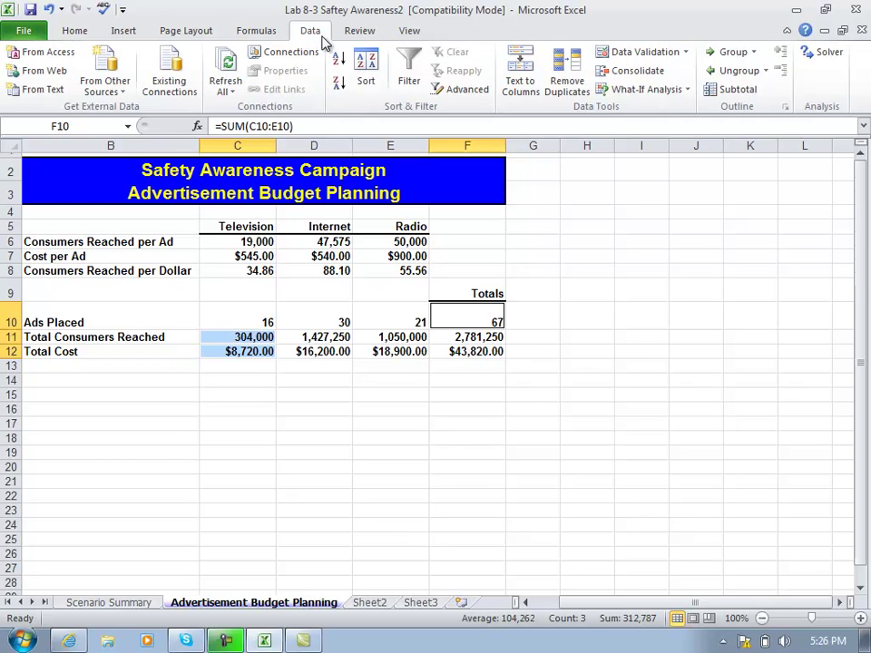
{"action": "left_click", "coordinate": [825, 56]}
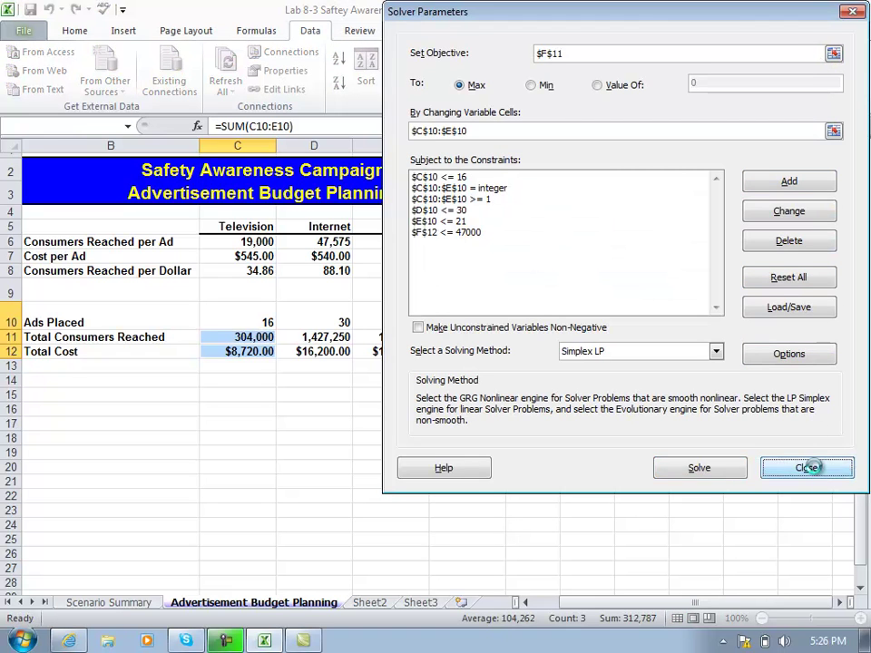
{"action": "left_click", "coordinate": [814, 470]}
Review the saved campaign scenarios for the Advertisement Budget Planning sheet in Scenario Manager.
{"action": "left_click", "coordinate": [690, 90]}
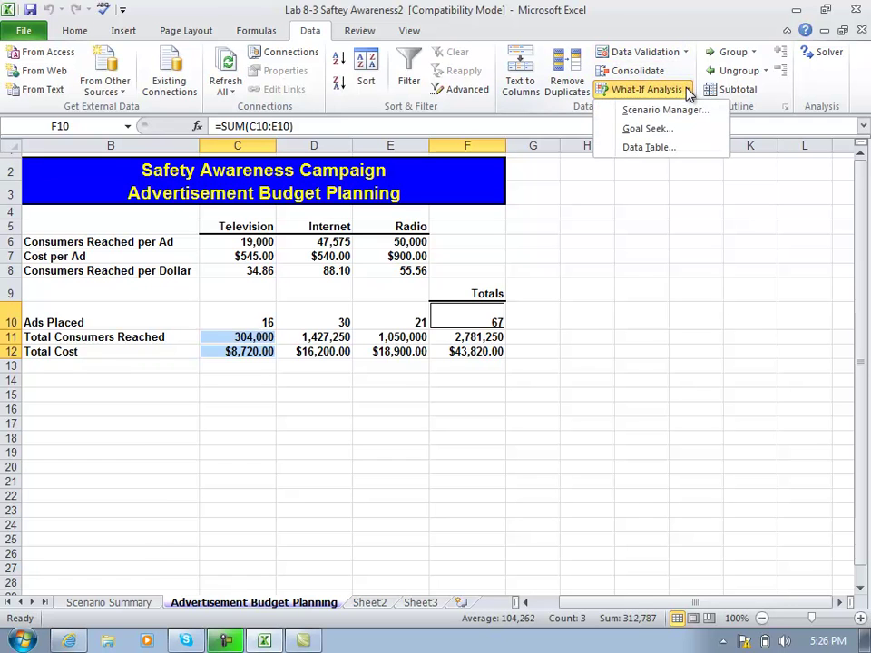
{"action": "left_click", "coordinate": [693, 111]}
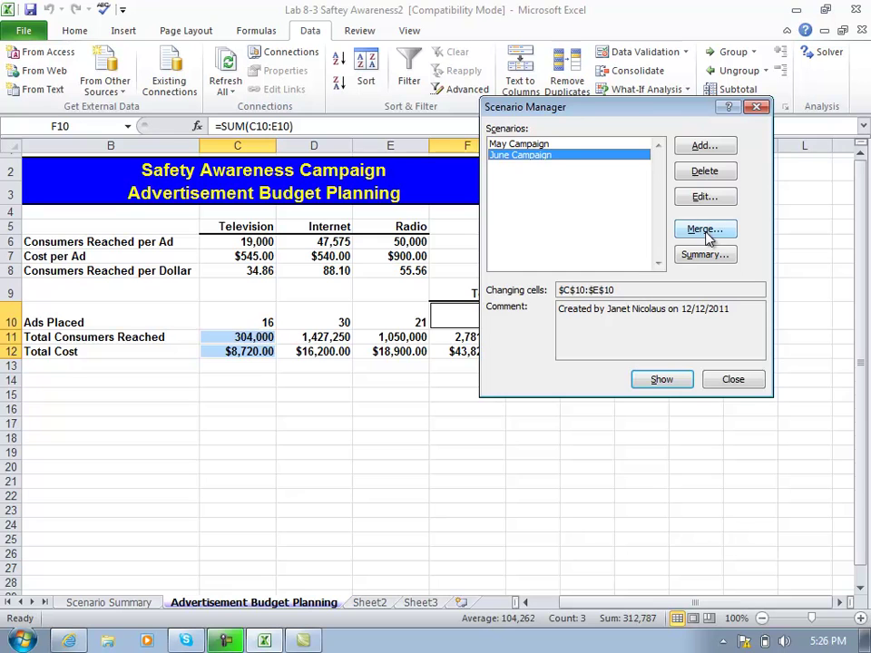
{"action": "left_click", "coordinate": [733, 381]}
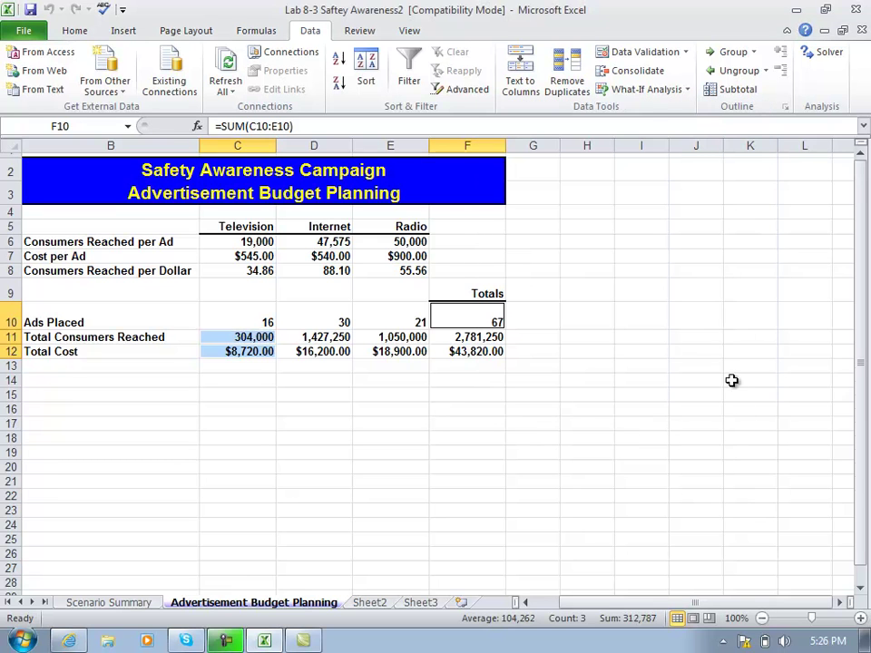
{"action": "left_click", "coordinate": [687, 91]}
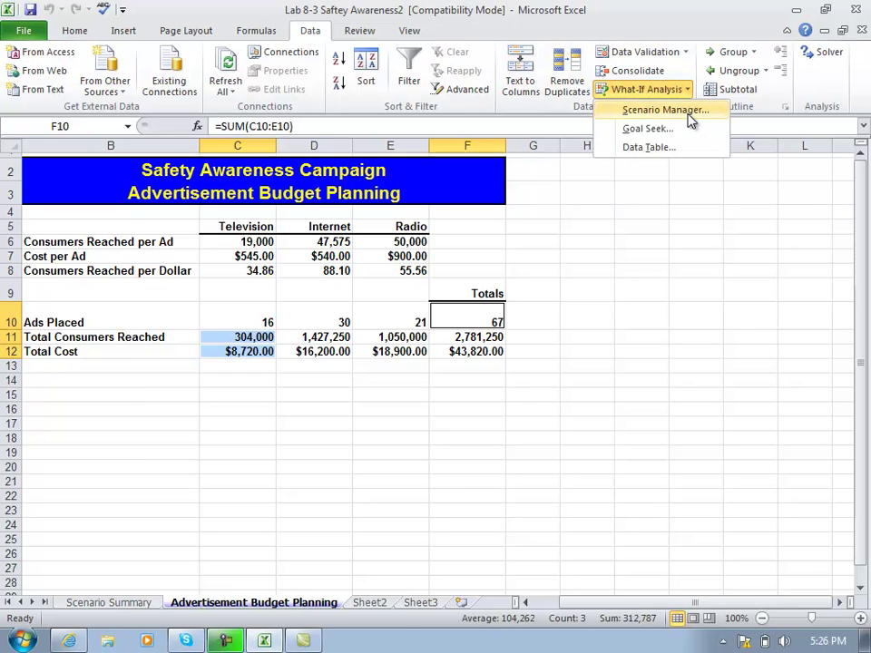